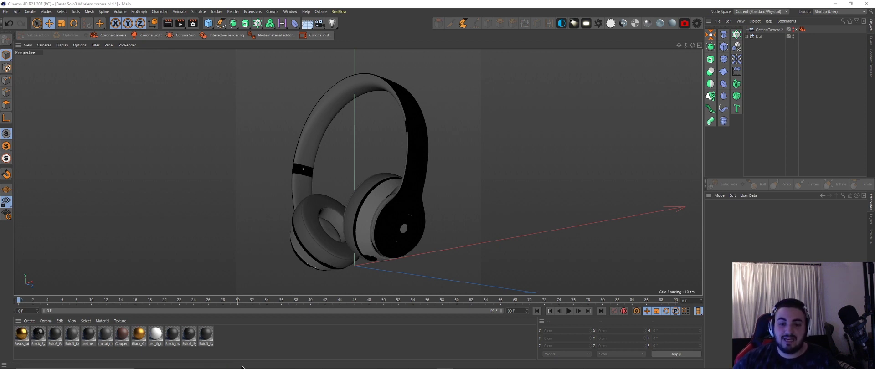
Select all materials and check the Corona scene converter, closing it without converting
drag(271, 349, 16, 332)
drag(244, 349, 82, 344)
click(258, 337)
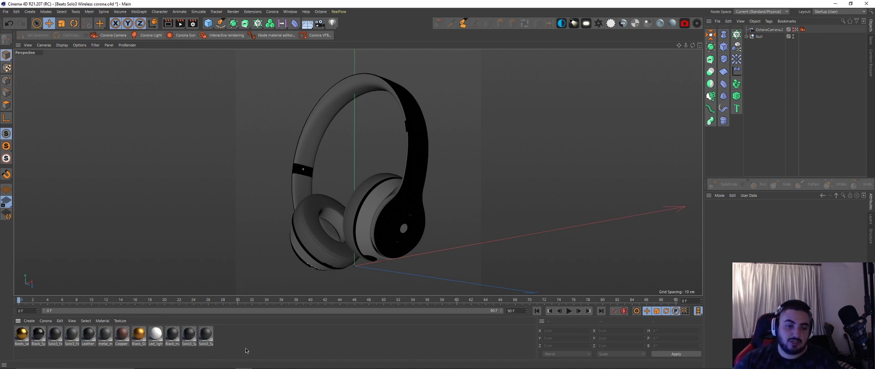
drag(247, 348, 16, 333)
click(272, 12)
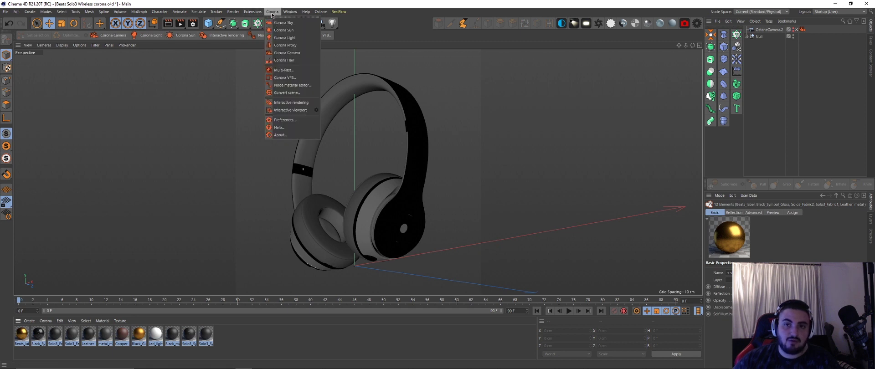
click(287, 93)
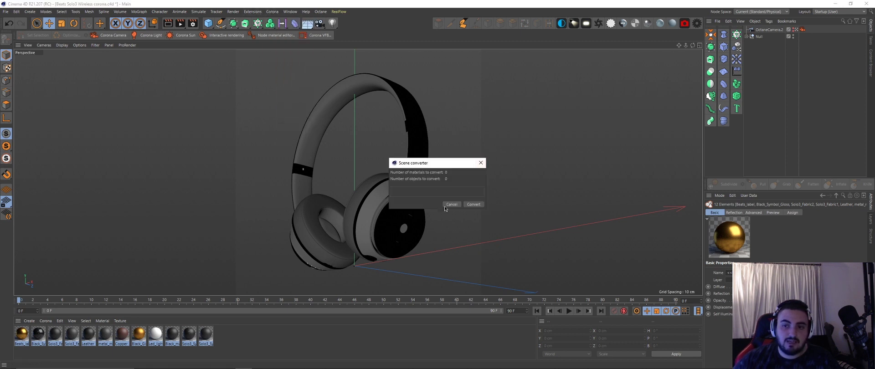
click(481, 163)
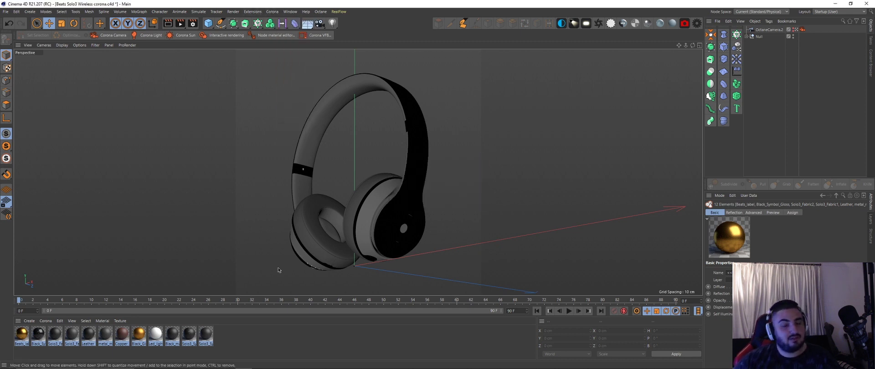
Inspect the Black_Gloss and Beats_label material settings
click(143, 338)
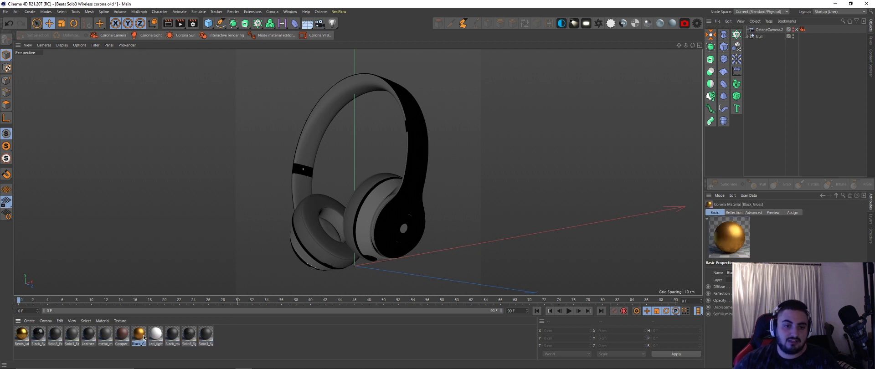
double_click(144, 338)
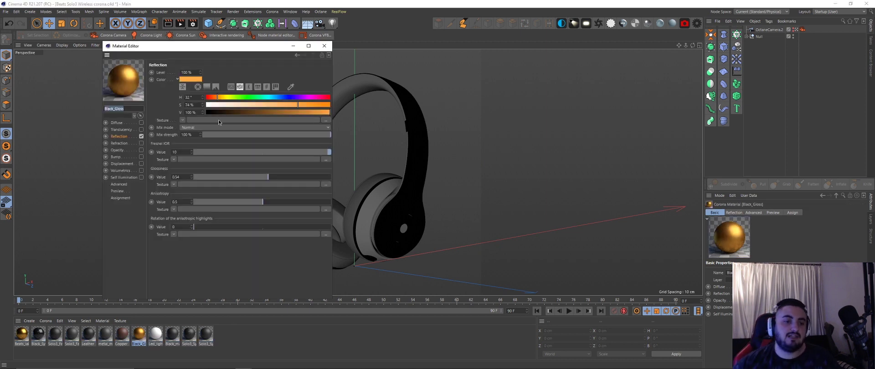
click(324, 46)
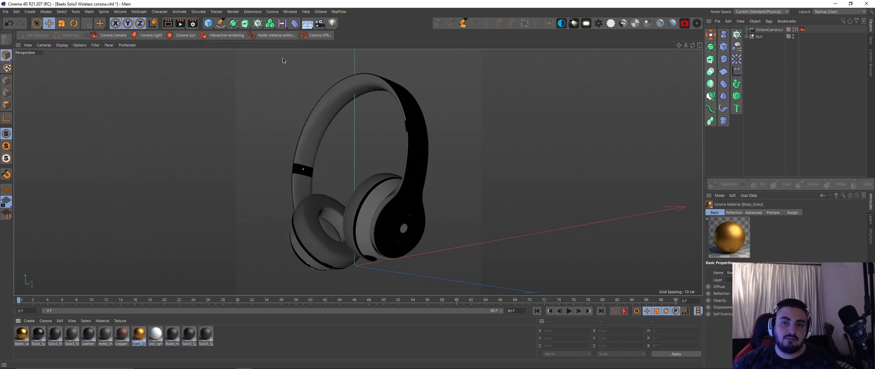
double_click(19, 341)
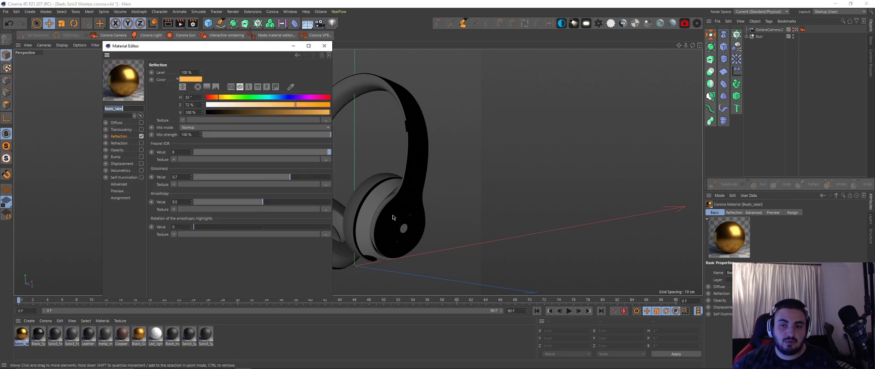
click(324, 46)
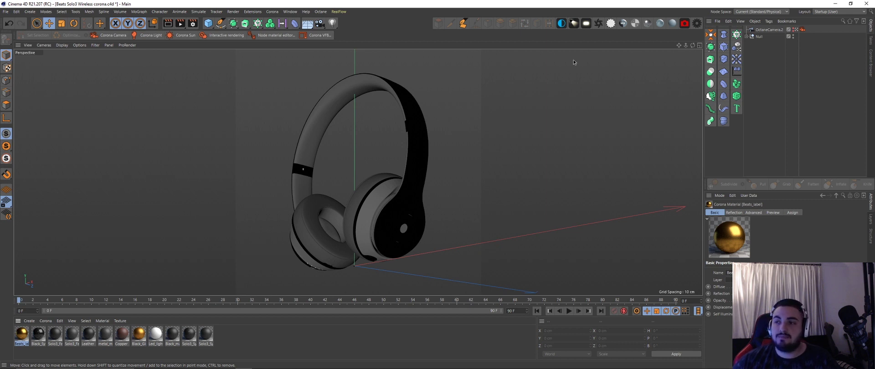
Add a new Camera beside OctaneCamera.2 and toggle looking through it
click(770, 29)
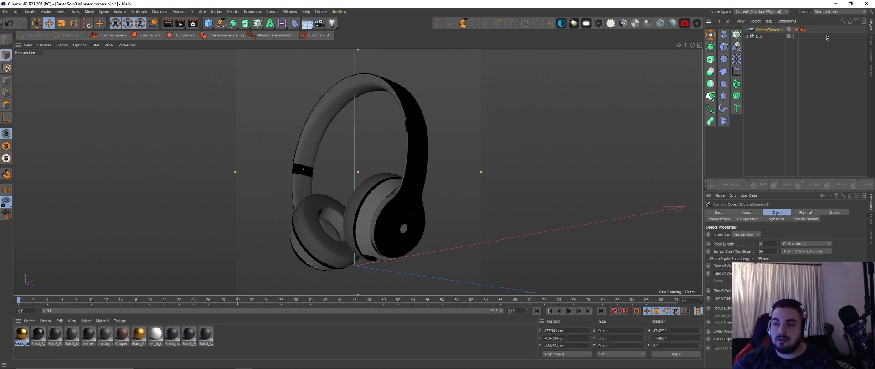
key(ctrl+z)
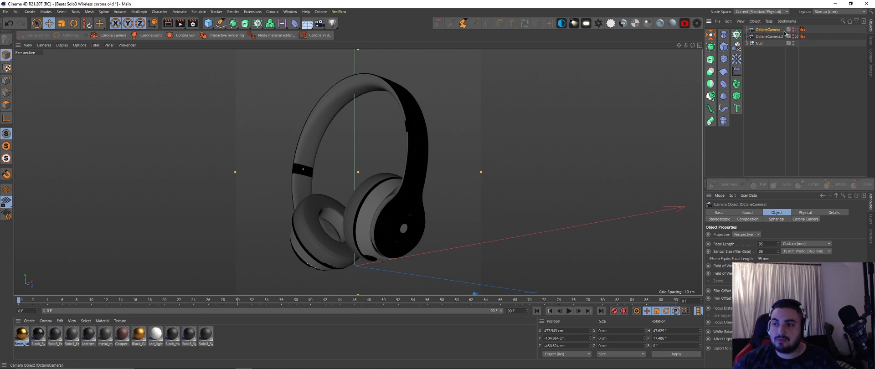
key(Delete)
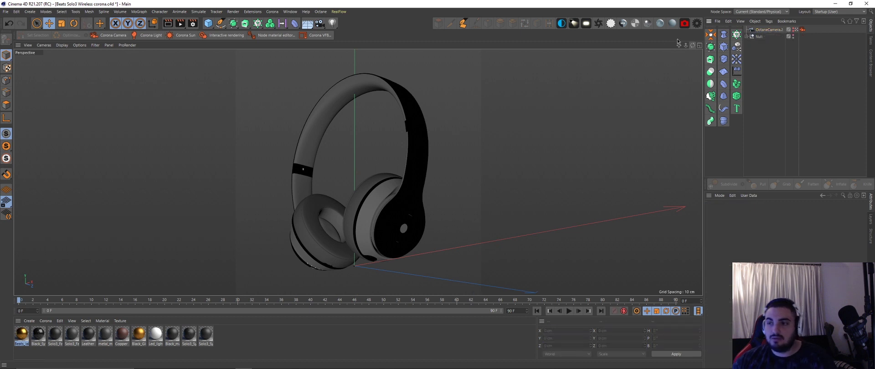
click(109, 35)
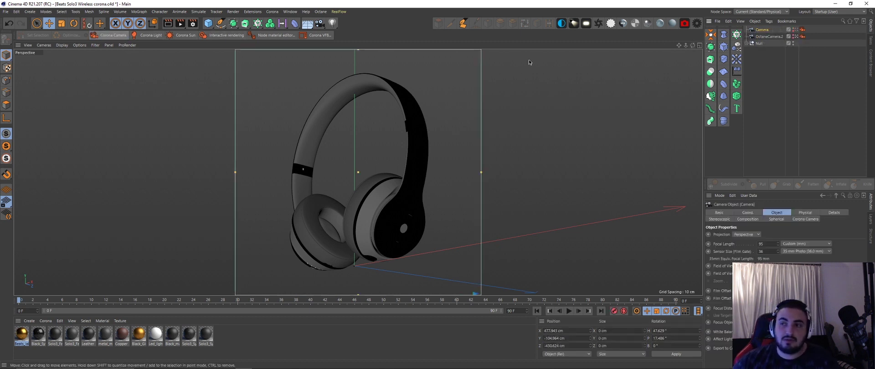
click(796, 30)
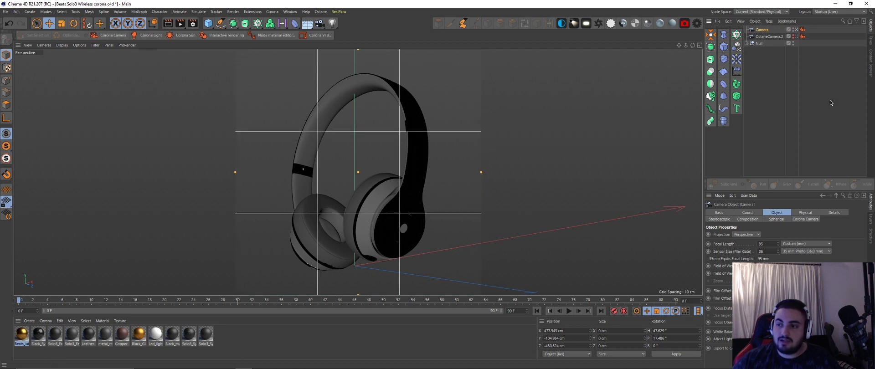
click(795, 30)
click(796, 31)
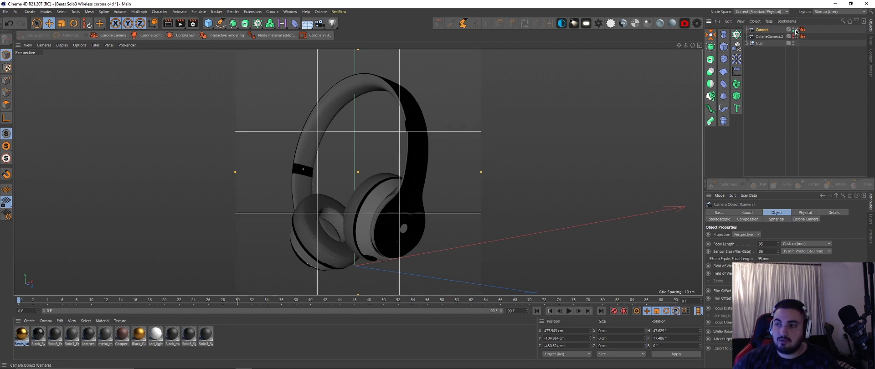
Replace it with a fresh Camera at the current view and look through it
key(Delete)
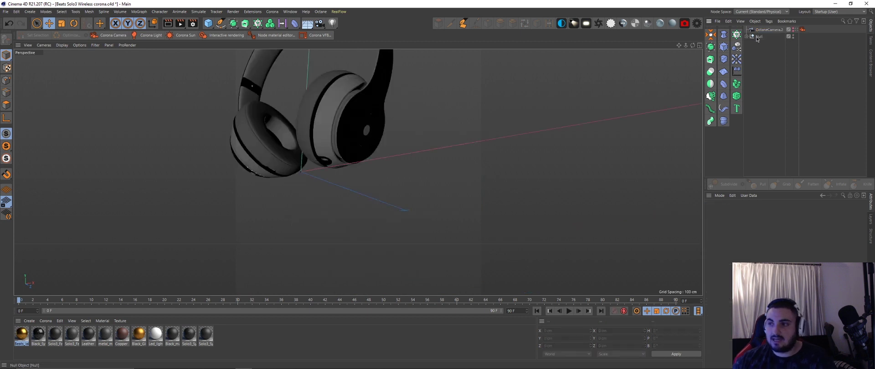
click(109, 35)
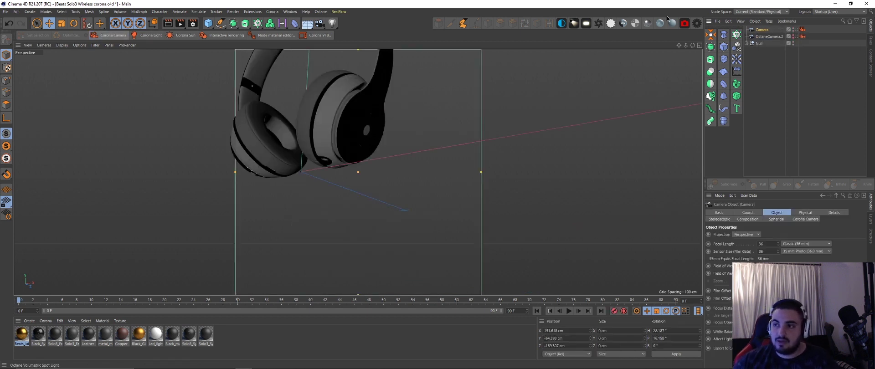
click(795, 30)
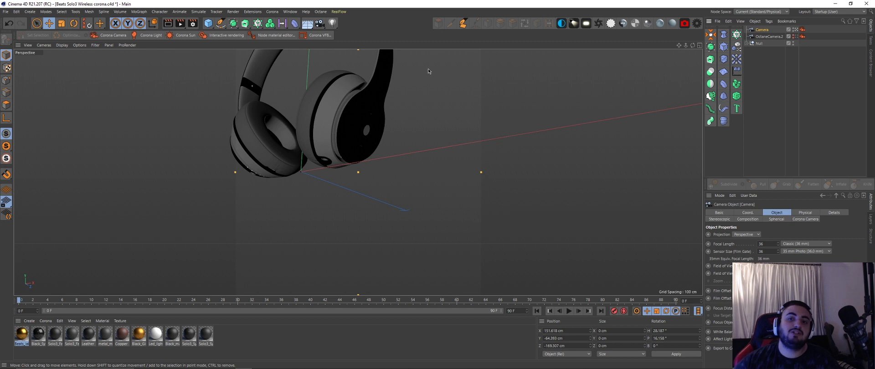
Enable the Grid and Golden Section composition guides on the new Camera
click(748, 219)
click(740, 243)
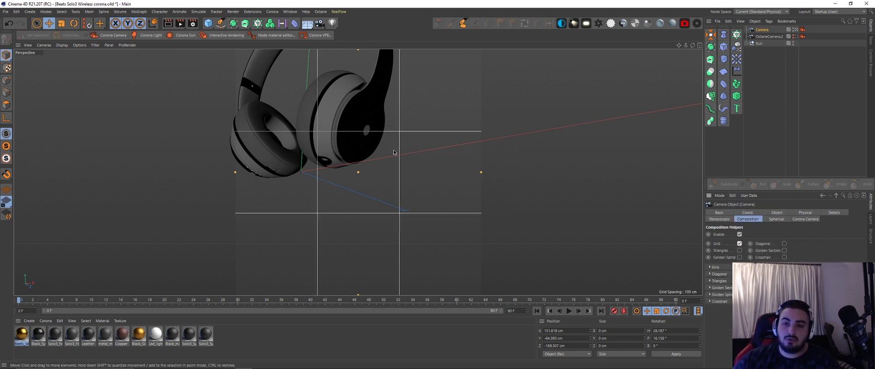
click(784, 251)
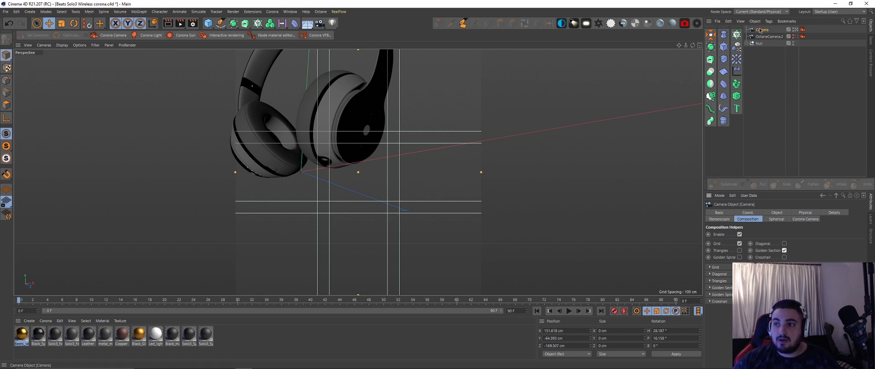
Set the Camera's focal length to 95 mm
click(775, 213)
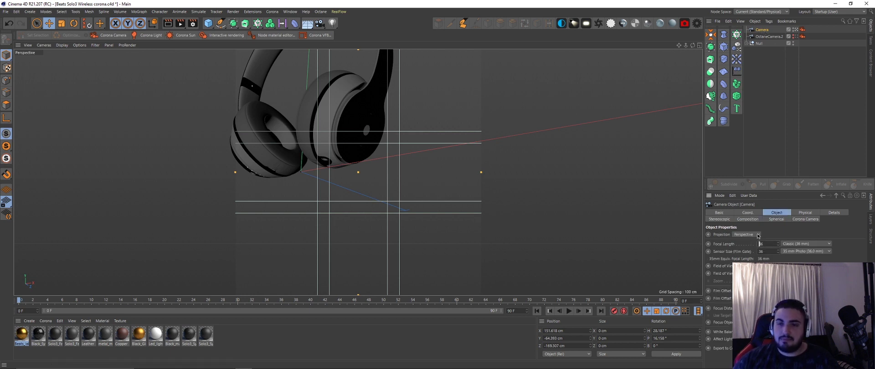
double_click(775, 241)
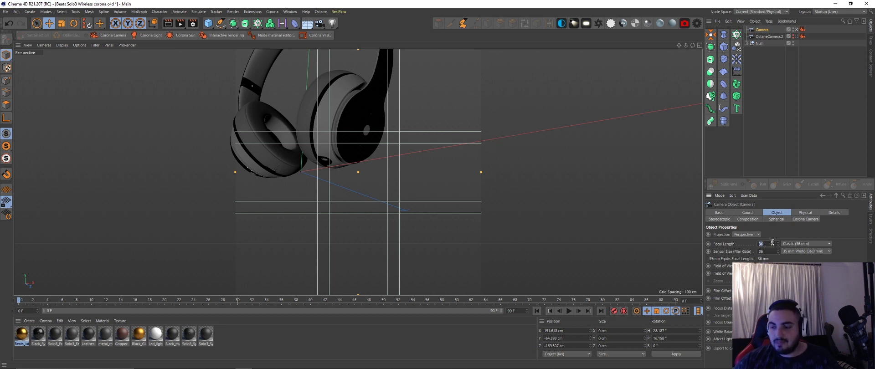
text(95)
key(Return)
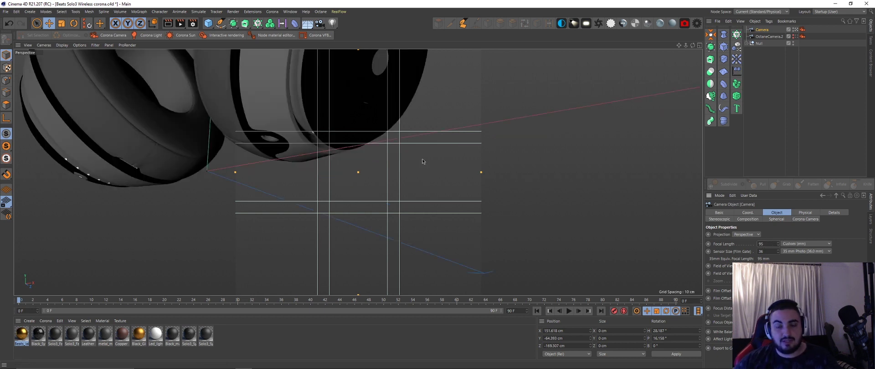
Dolly back and orbit the new Camera until the headphones sit centred in its guides
scroll(340, 163, down, 5)
middle_drag(340, 163, 391, 219)
mouse_move(391, 219)
alt+mouse_down()
mouse_move(341, 225)
mouse_move(356, 203)
mouse_move(382, 203)
alt+mouse_up()
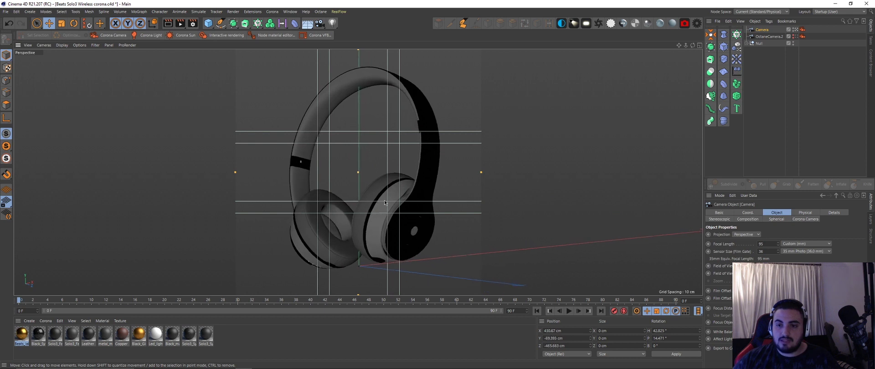
click(796, 30)
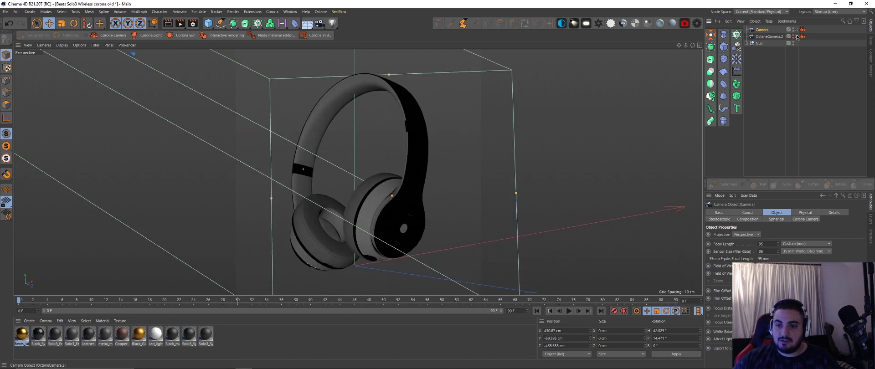
click(796, 30)
mouse_move(401, 227)
alt+mouse_down()
mouse_move(406, 207)
mouse_move(395, 204)
alt+mouse_up()
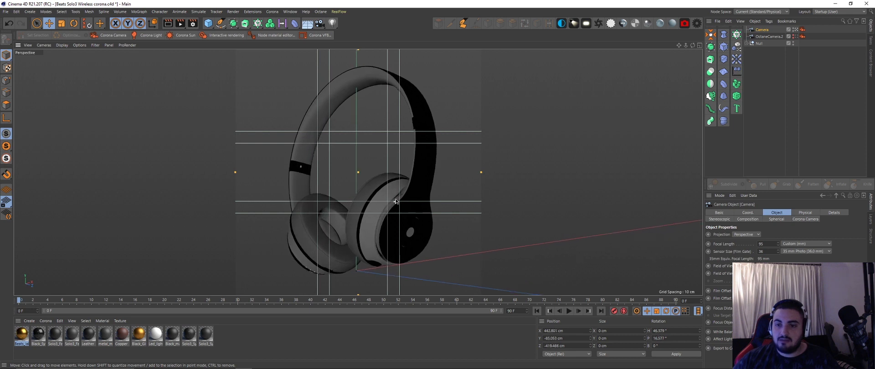
scroll(395, 204, down, 2)
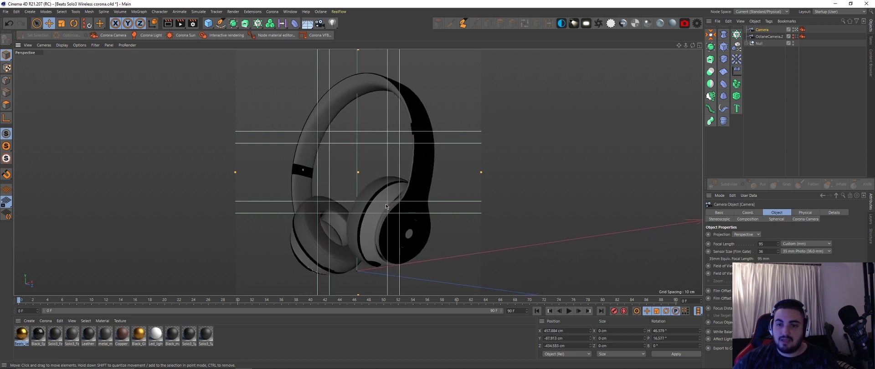
alt+drag(388, 214, 390, 215)
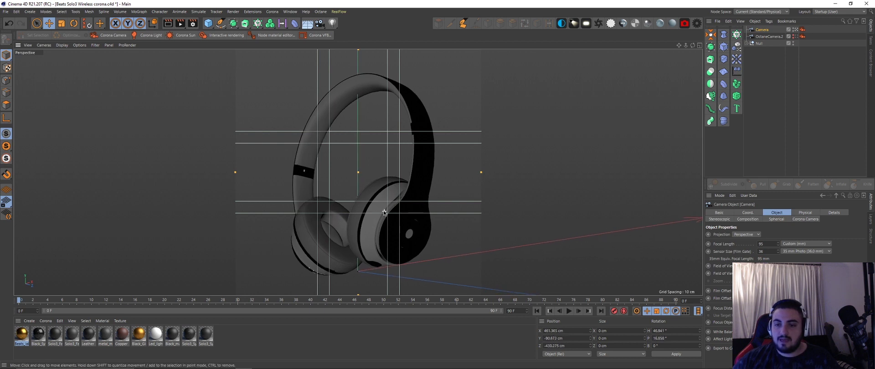
Add a protection tag to the camera and rename OctaneCamera.2 to 'backup'
right_click(767, 30)
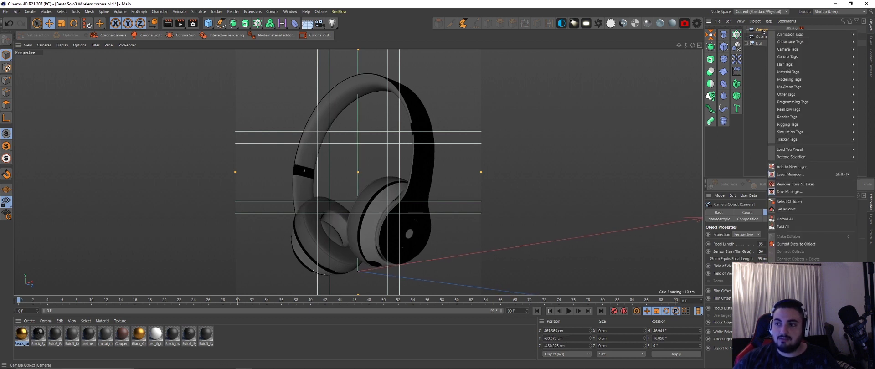
click(747, 186)
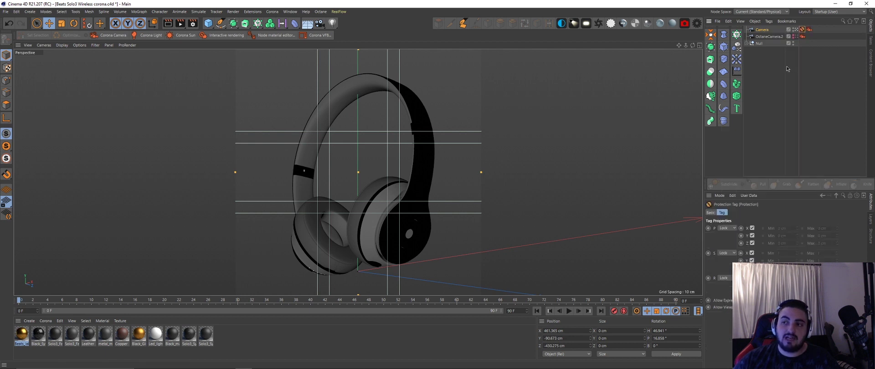
click(769, 37)
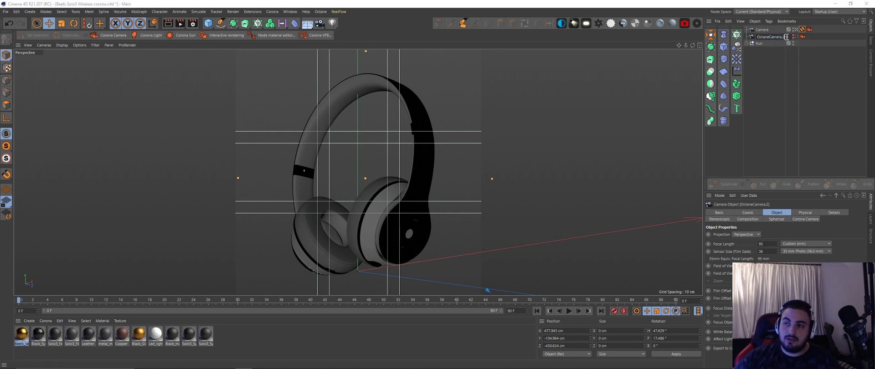
text(BNbvac)
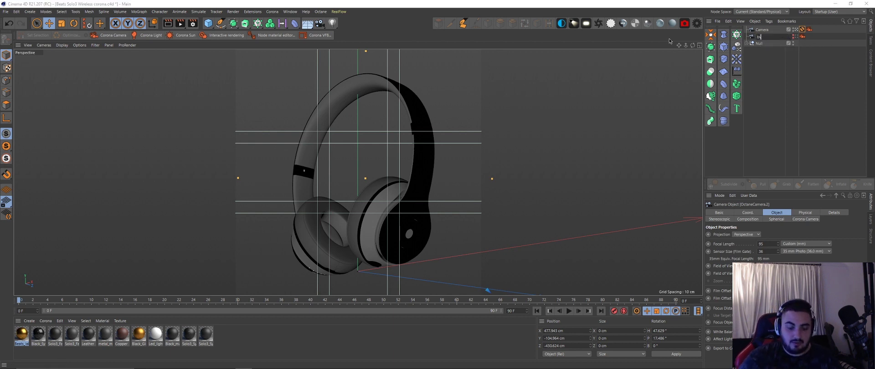
key(BackSpace)
key(BackSpace)
key(BackSpace)
text(ackup)
key(Return)
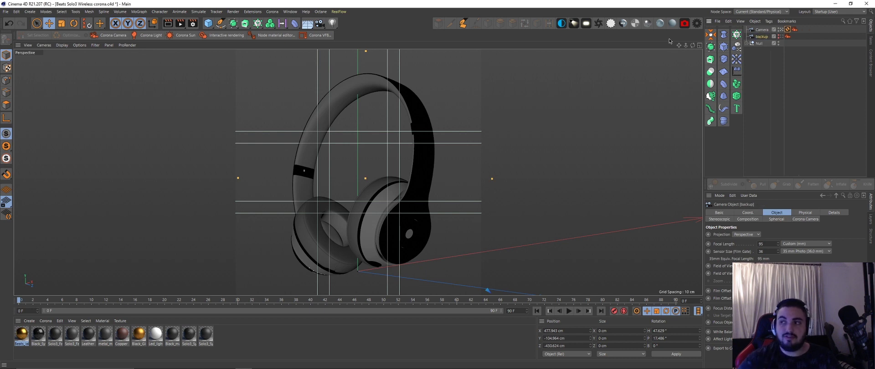
Select then deselect the main Camera and bring up the Corona renderer commands
click(761, 30)
click(559, 110)
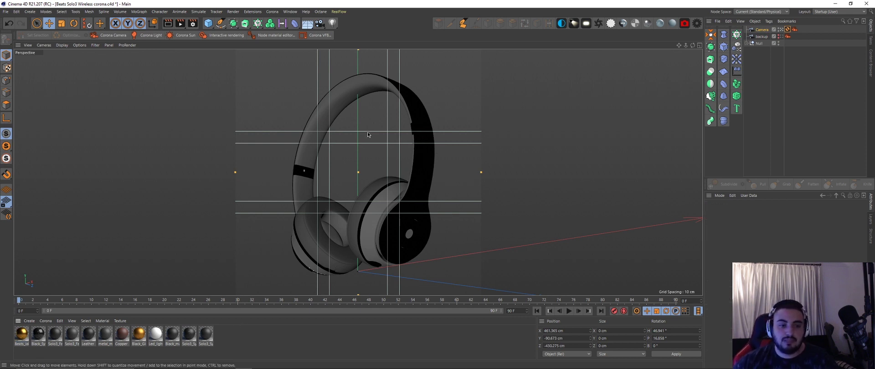
click(272, 11)
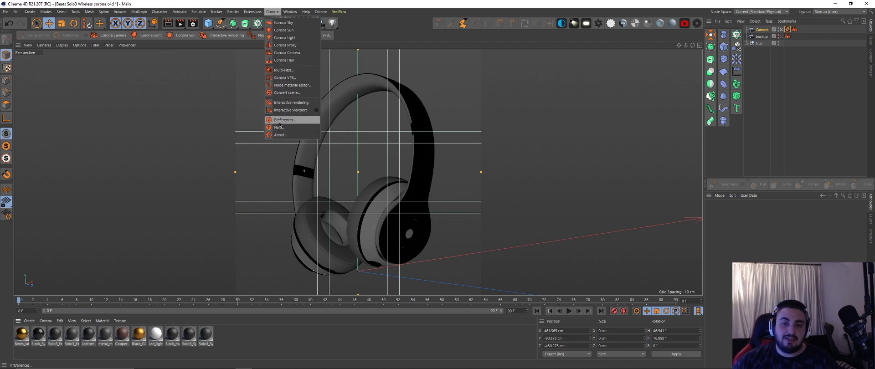
Open Render Settings and keep Corona as the renderer
click(193, 23)
click(193, 23)
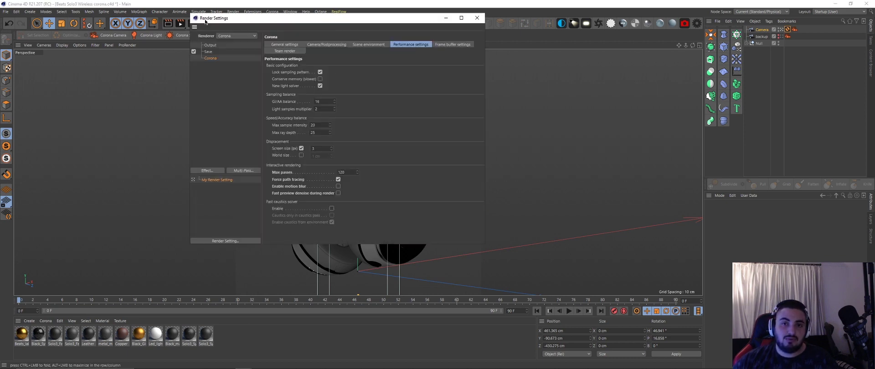
click(280, 69)
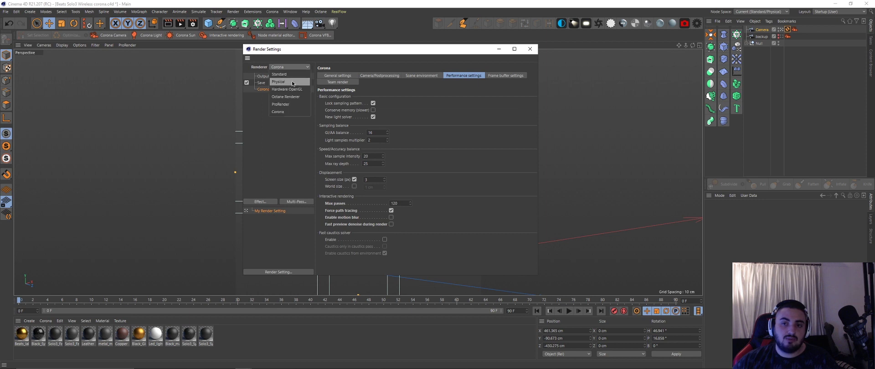
click(269, 113)
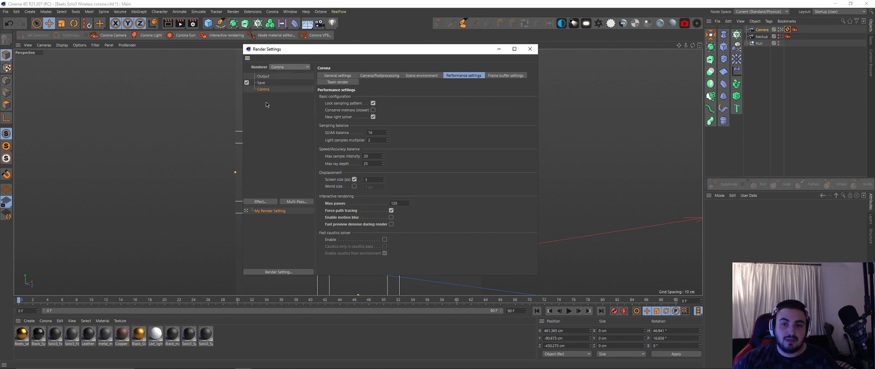
Review the General settings, leaving GI mode unchanged and denoising set to None
click(340, 76)
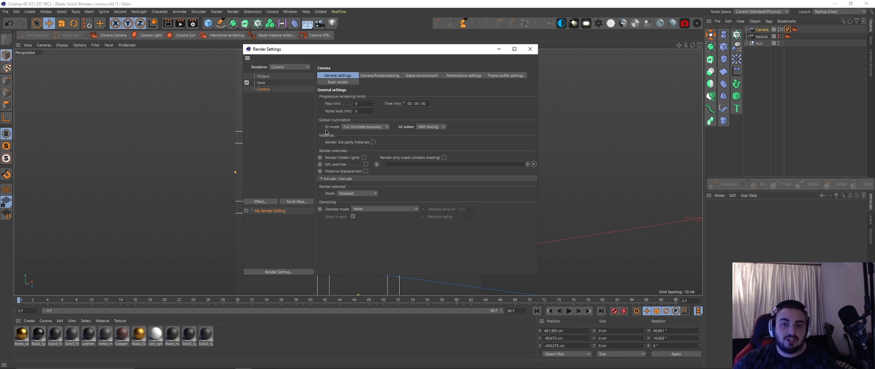
click(362, 128)
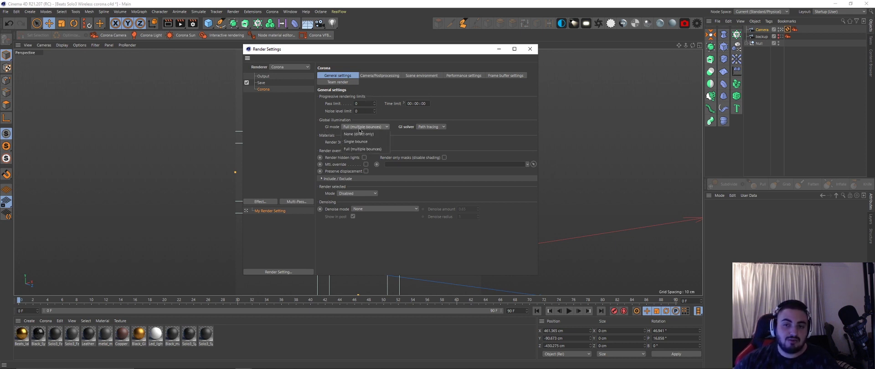
click(479, 125)
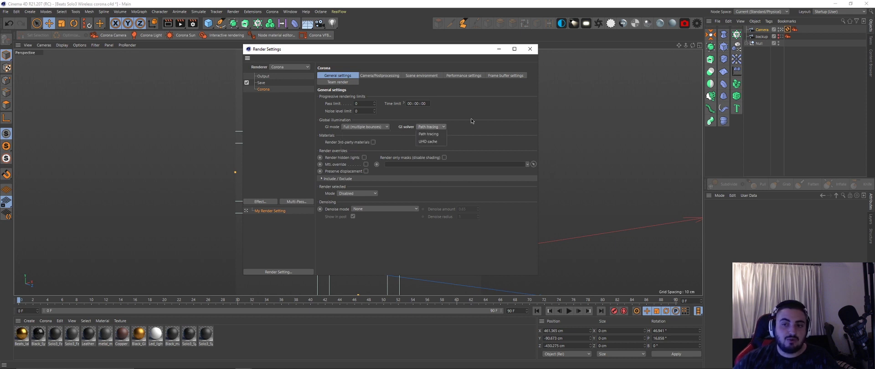
click(368, 212)
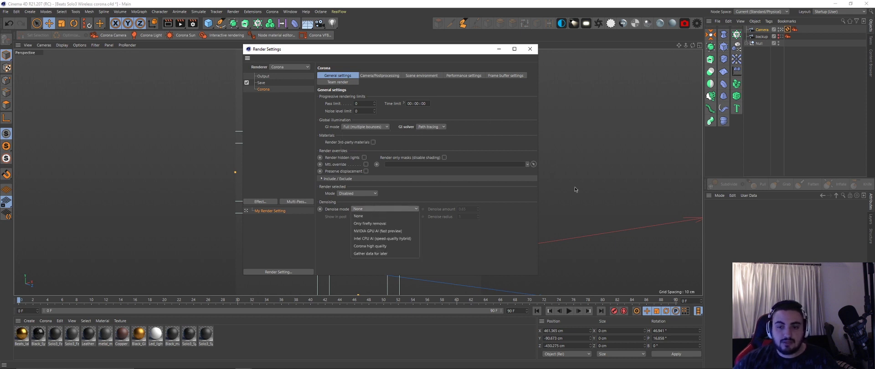
click(454, 151)
Cap interactive rendering at 25 max passes, check Frame buffer settings, and close the dialog
click(384, 76)
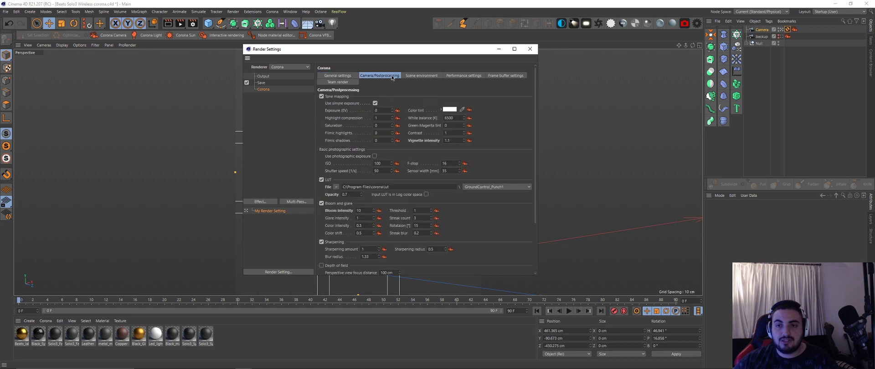
click(472, 76)
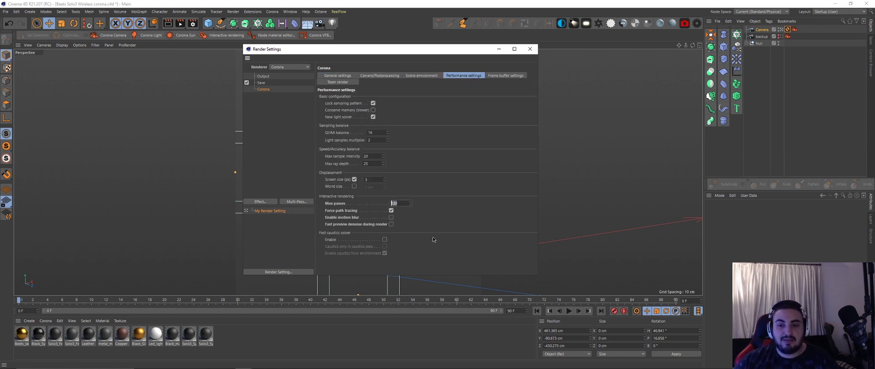
text(15)
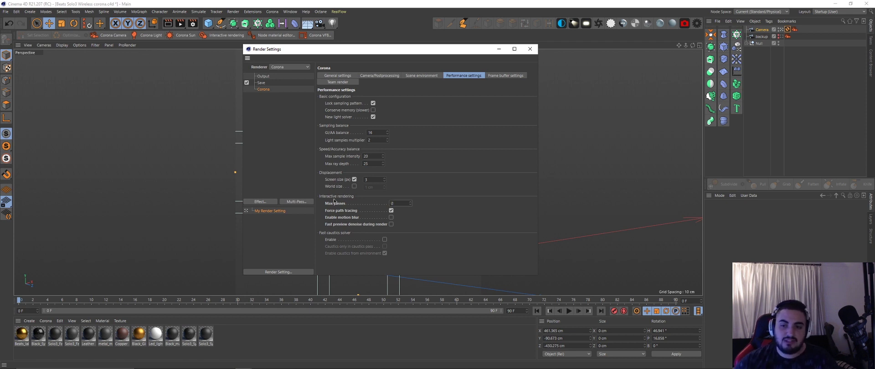
text(2)
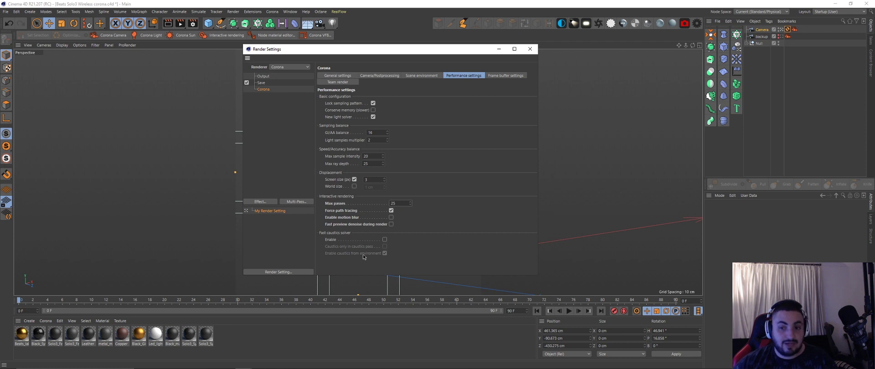
click(338, 83)
click(530, 48)
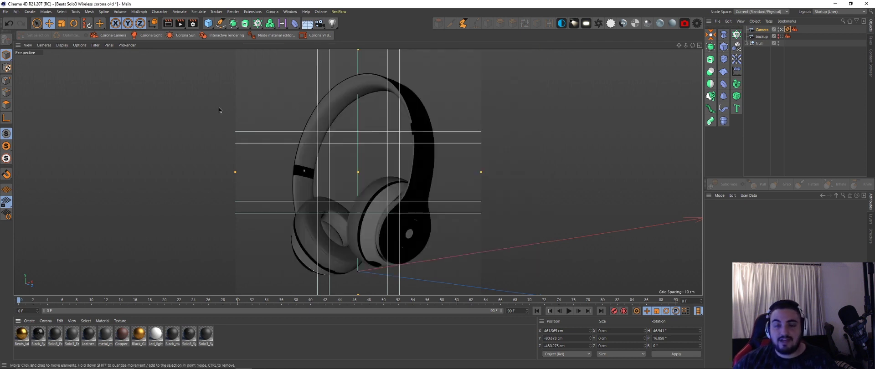
Start Corona interactive rendering, dock its window on the right, and add a Corona Light
click(223, 35)
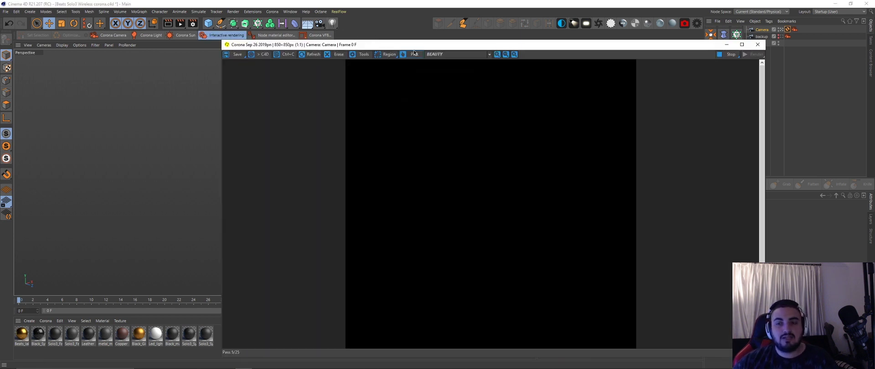
drag(222, 78, 413, 80)
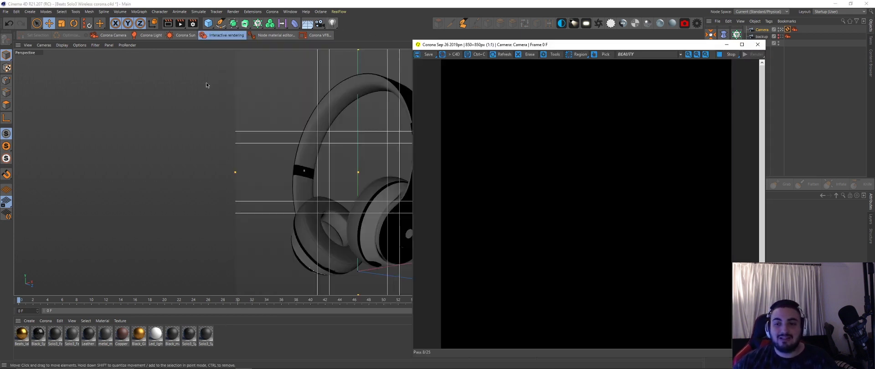
drag(493, 45, 599, 50)
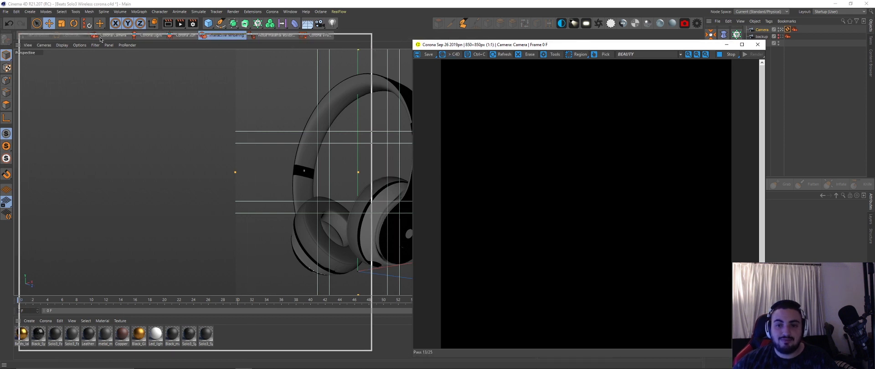
drag(610, 54, 599, 53)
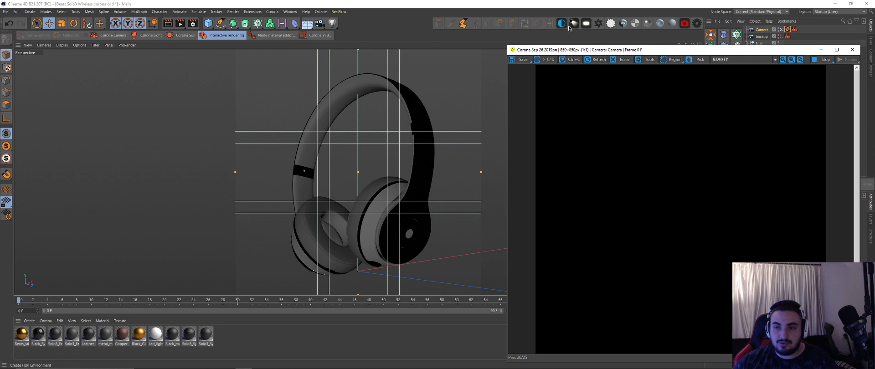
drag(615, 53, 587, 54)
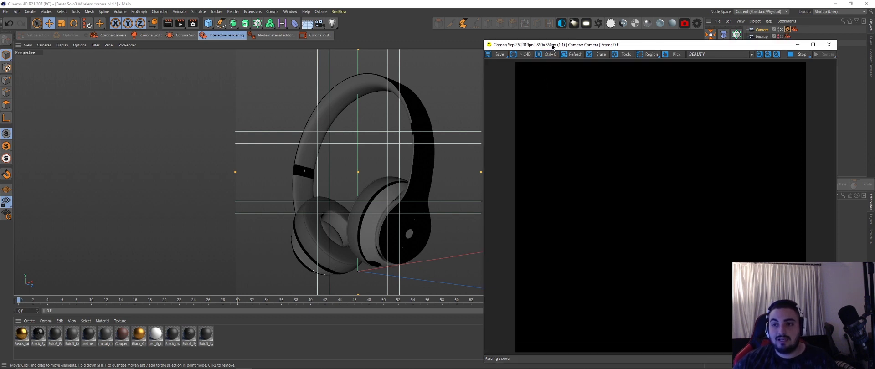
click(147, 35)
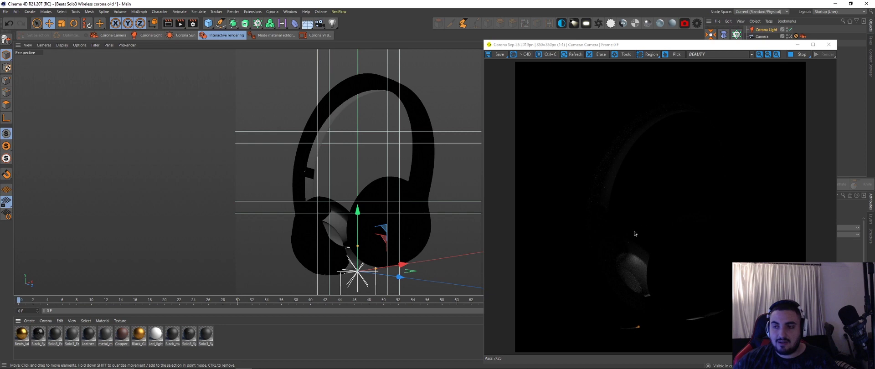
Restart interactive rendering, raise the Corona Light beside the ear cup, then close the render and minimize
click(829, 44)
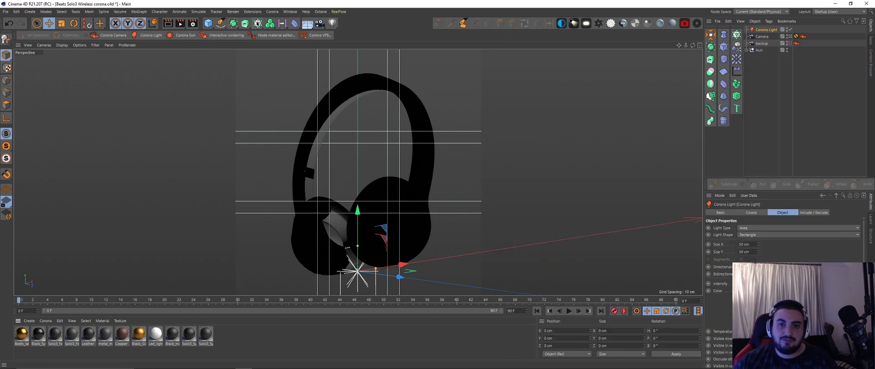
click(272, 11)
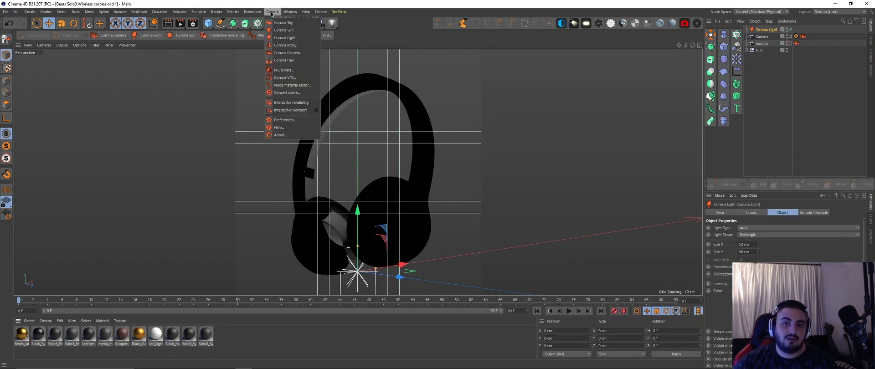
click(292, 103)
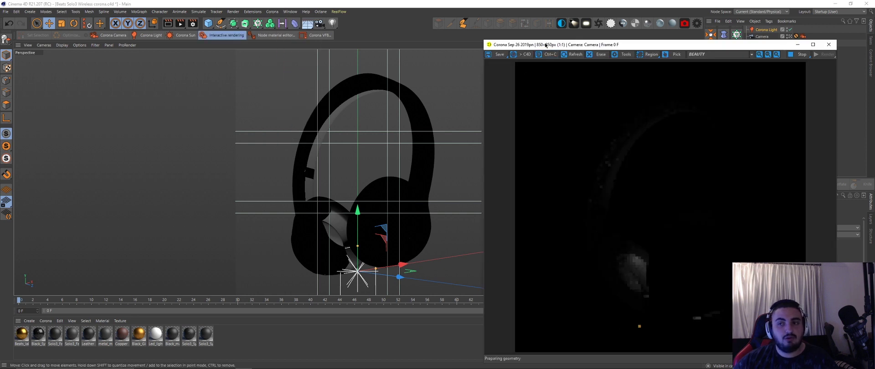
drag(351, 214, 389, 141)
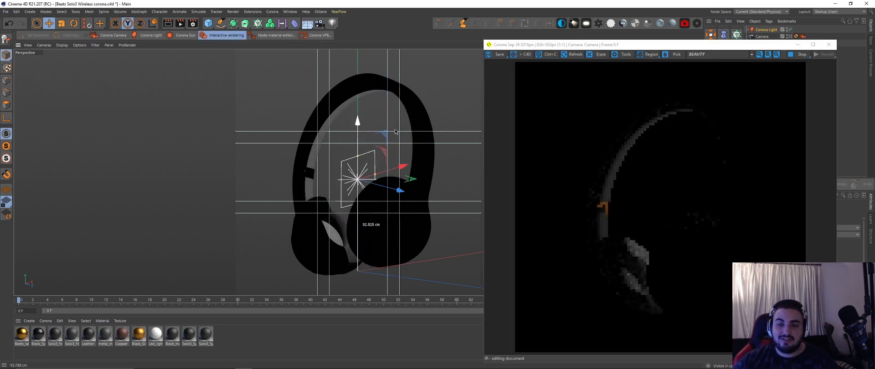
drag(388, 140, 389, 128)
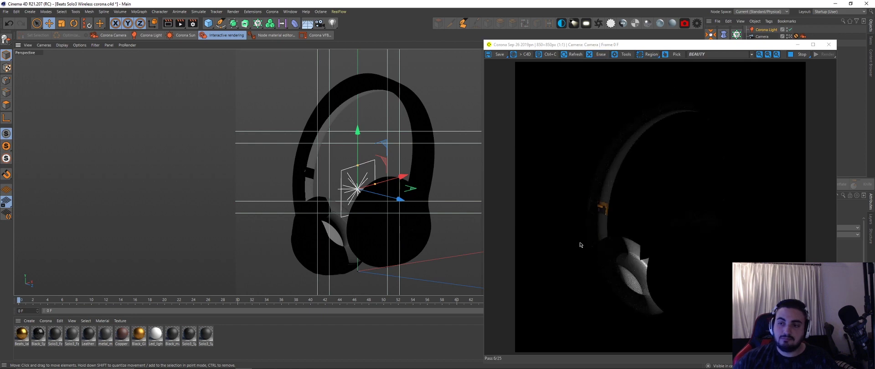
click(798, 44)
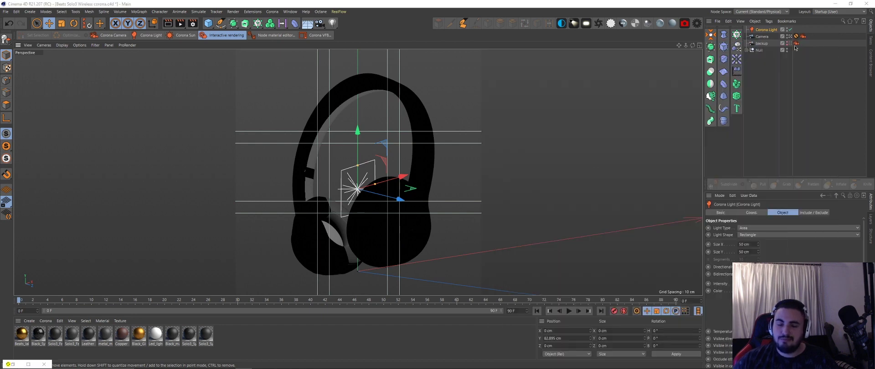
click(243, 362)
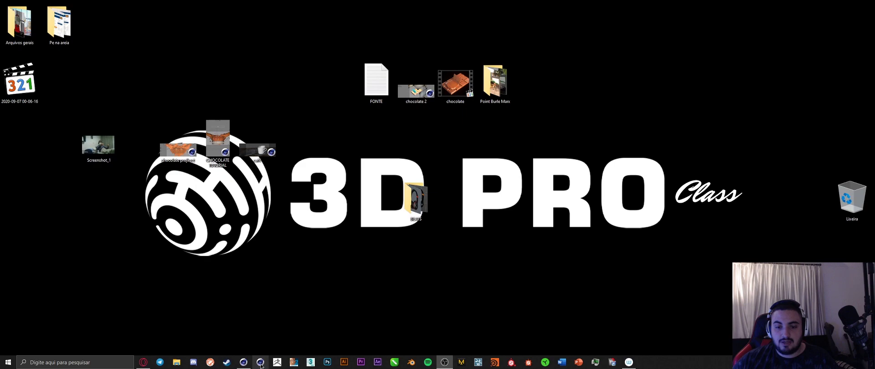
Restore Cinema 4D, check its CPU usage in Task Manager, and close Task Manager
click(244, 362)
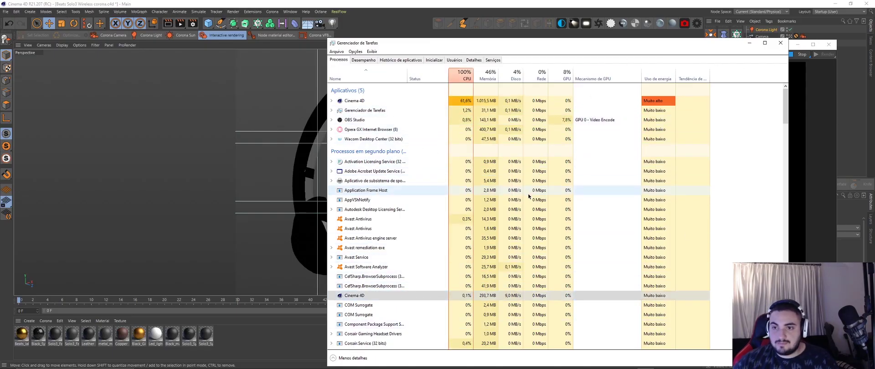
click(779, 43)
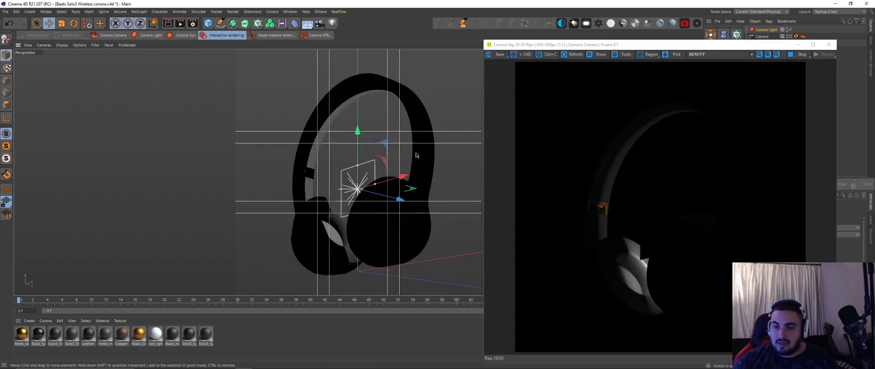
Save the scene to the Desktop as 'Beats Solo3 Wireless corona estudo.c4d'
click(5, 12)
click(23, 81)
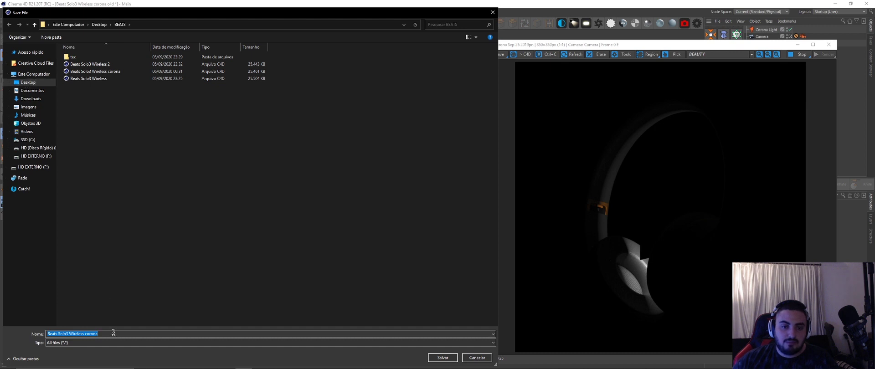
click(28, 83)
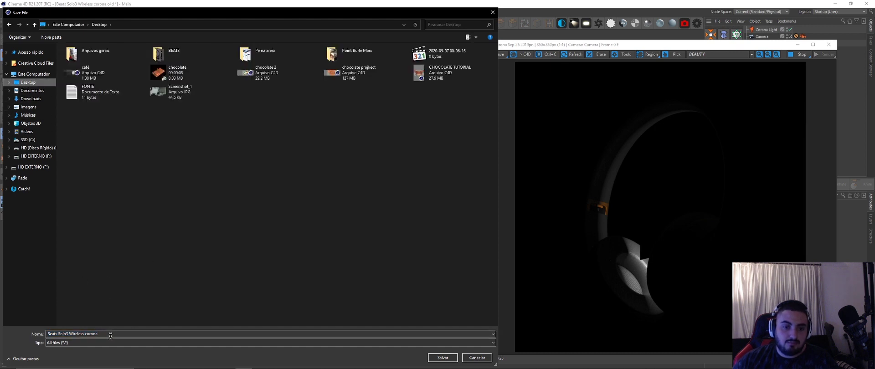
click(110, 336)
click(117, 334)
text(estudo)
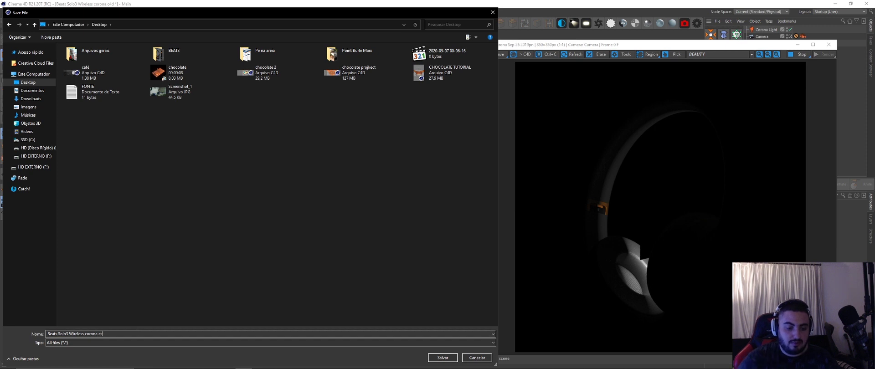
key(Return)
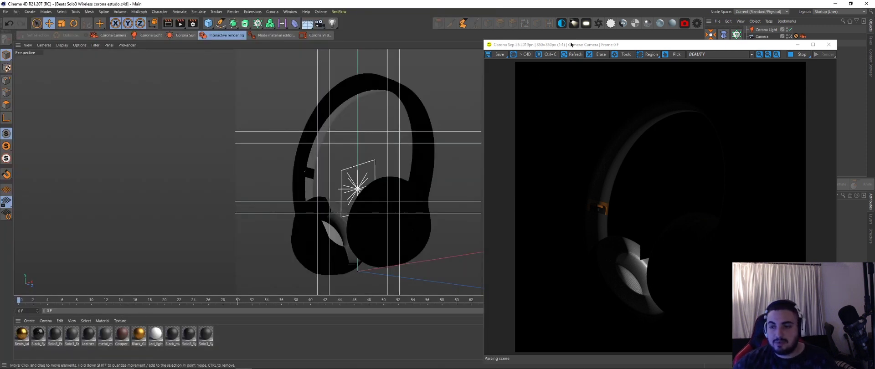
drag(571, 45, 548, 41)
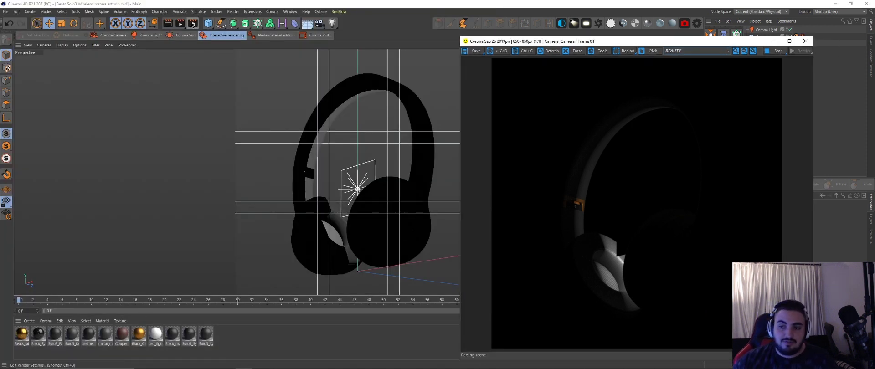
Glance through the Render Settings pages, then switch to the four-viewport layout
click(192, 24)
click(328, 44)
click(370, 44)
click(404, 44)
click(478, 18)
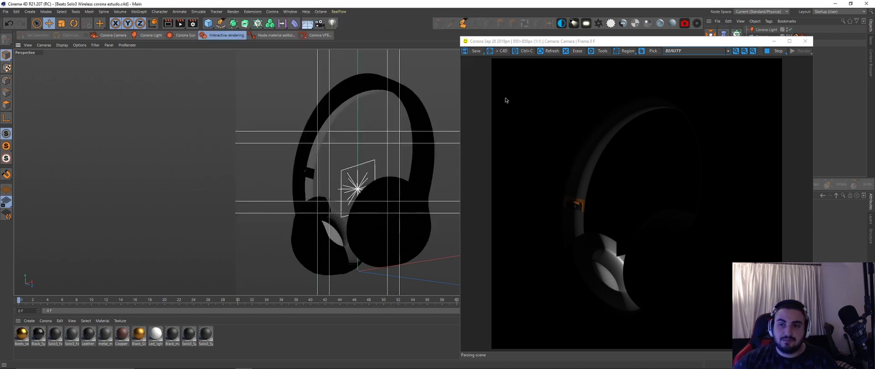
middle_click(371, 175)
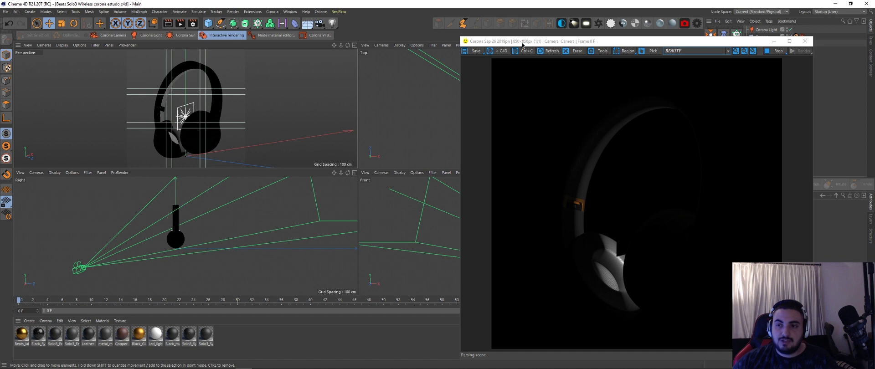
drag(524, 41, 634, 45)
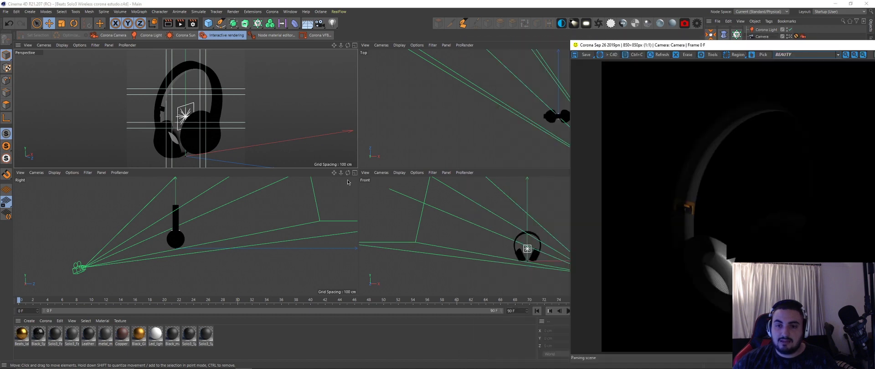
Scale the Corona Light up to about 300%
click(527, 250)
scroll(528, 250, up, 3)
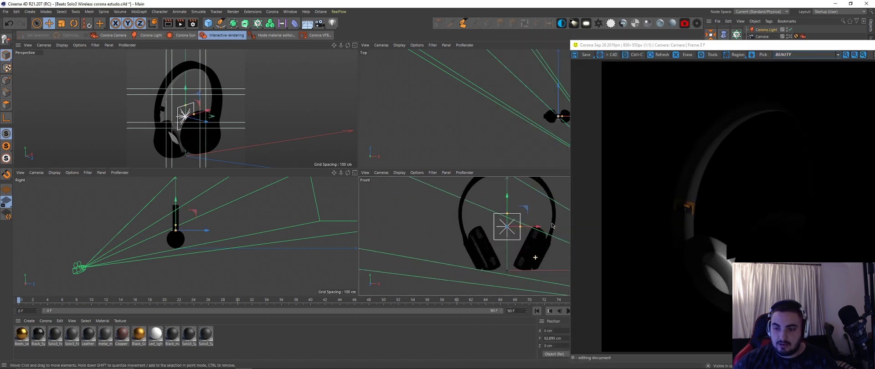
scroll(515, 235, down, 1)
key(t)
mouse_move(515, 236)
mouse_down()
mouse_move(538, 228)
mouse_move(478, 252)
mouse_up()
Rotate the Corona Light about -140° and push it out along Z
key(e)
key(r)
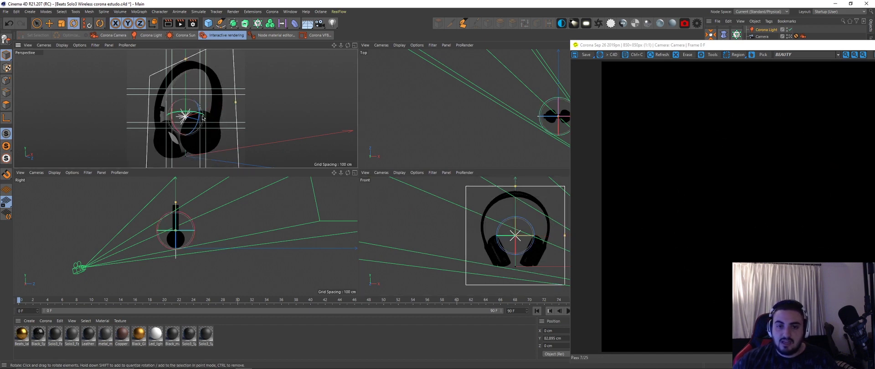
mouse_move(217, 129)
mouse_down()
mouse_move(122, 122)
mouse_move(136, 146)
mouse_up()
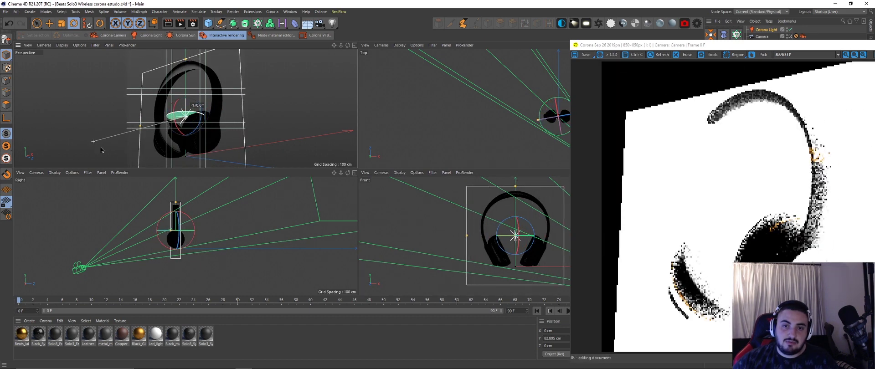
key(e)
drag(565, 148, 566, 91)
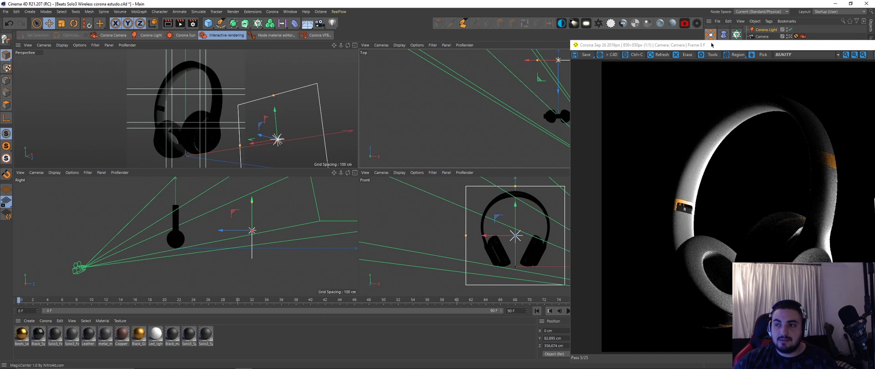
drag(704, 44, 311, 42)
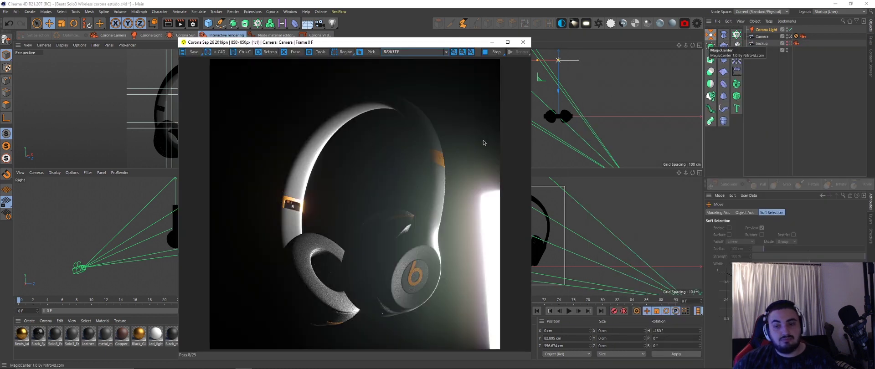
Review the post-processing settings in the Corona frame buffer, then close that side panel
drag(422, 38, 363, 22)
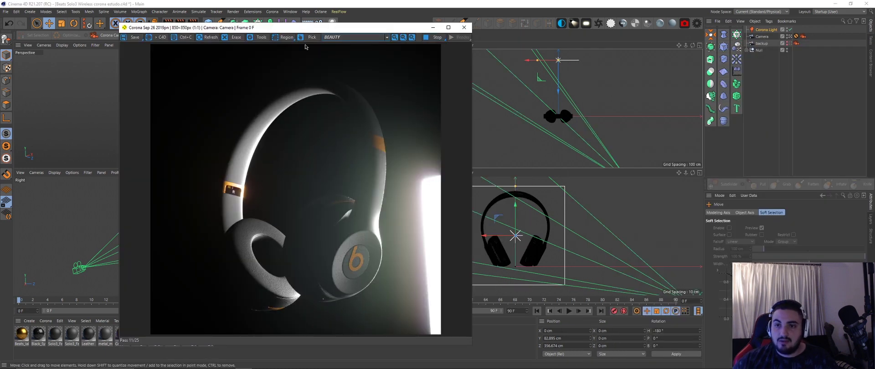
click(267, 39)
click(402, 46)
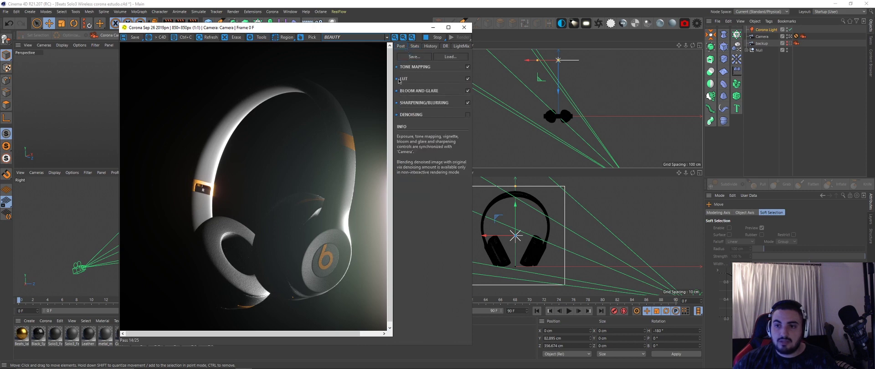
click(258, 39)
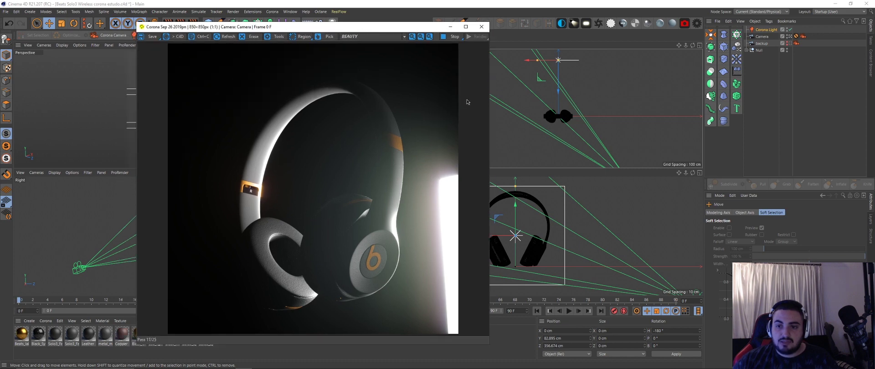
Select the Corona Light and scroll to its size, directionality and intensity settings
click(775, 30)
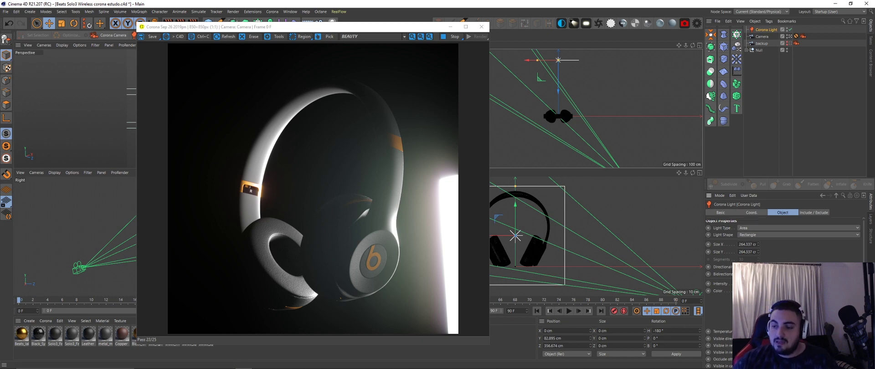
scroll(782, 242, down, 2)
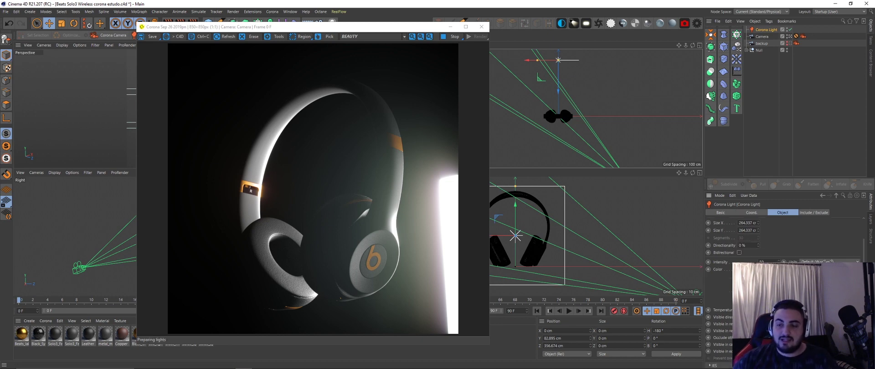
mouse_move(315, 27)
mouse_down()
mouse_move(580, 34)
mouse_move(427, 32)
mouse_up()
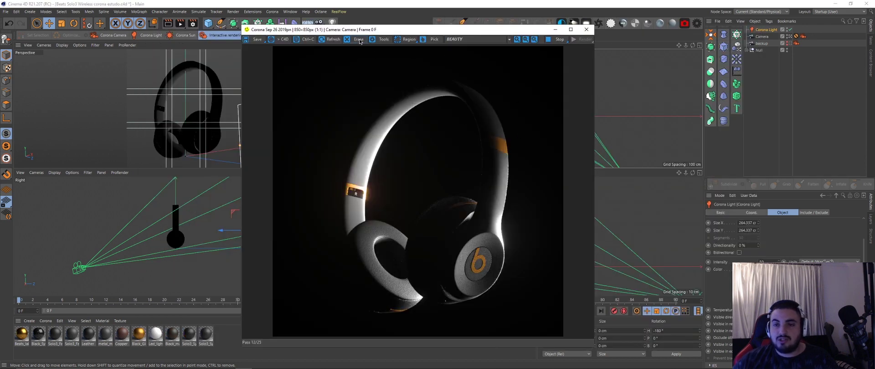
Turn off Bloom and Glare in the frame buffer's Post panel
click(518, 67)
click(519, 93)
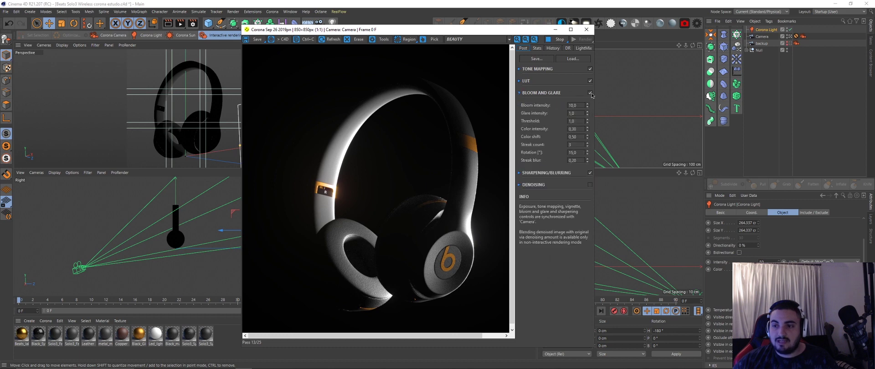
click(590, 93)
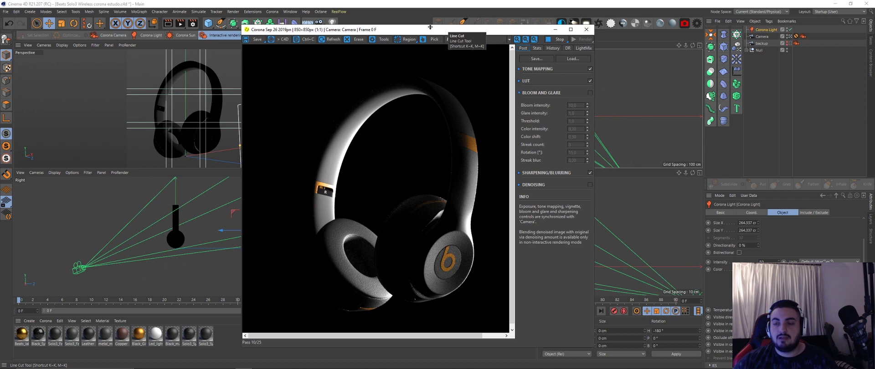
drag(431, 30, 615, 47)
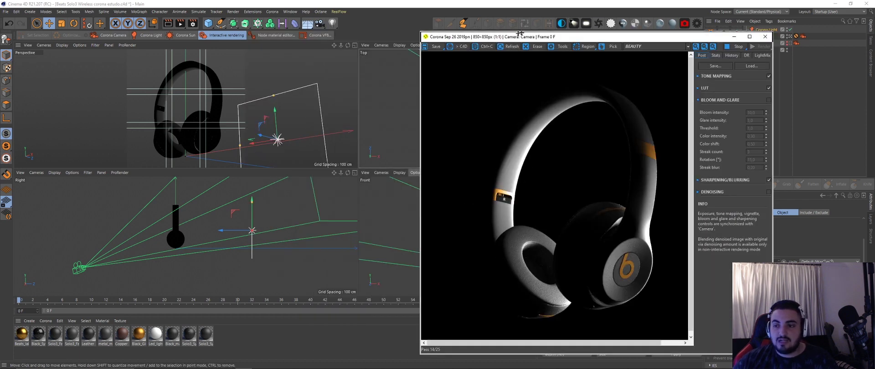
drag(525, 37, 606, 46)
Narrow the Corona Light from its left edge in the Front view and move it further right
middle_click(462, 223)
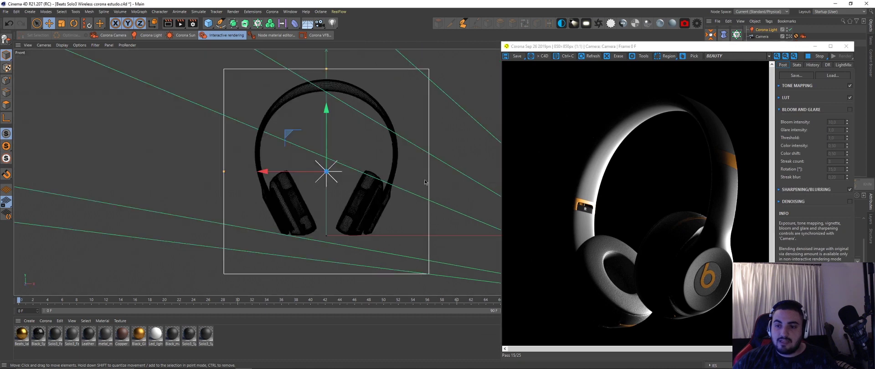
drag(193, 174, 201, 174)
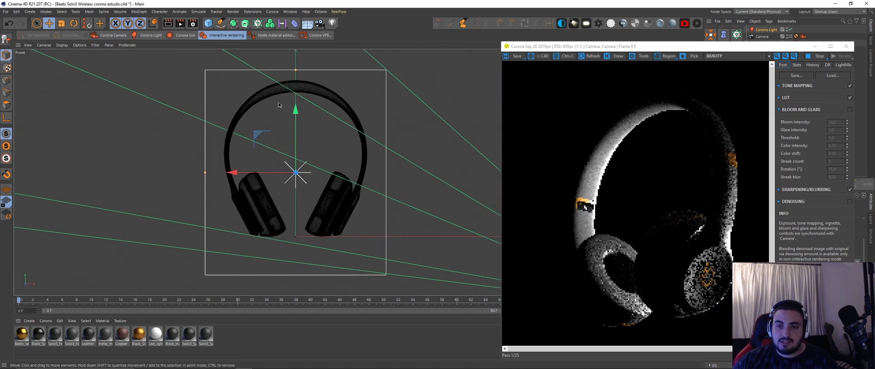
middle_click(440, 227)
middle_click(439, 227)
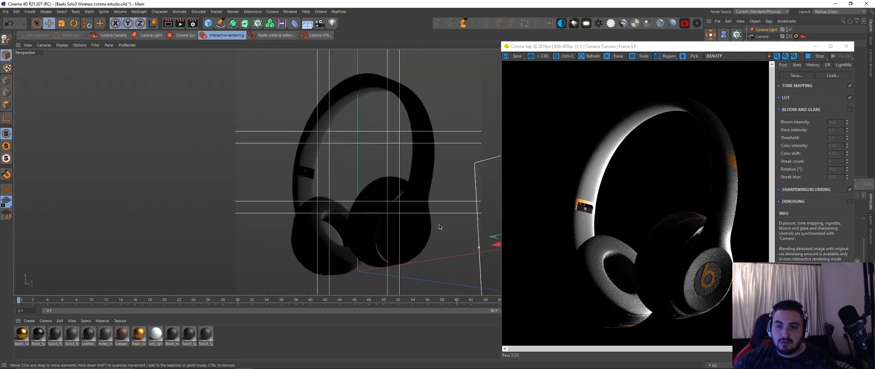
middle_click(493, 241)
drag(264, 138, 293, 138)
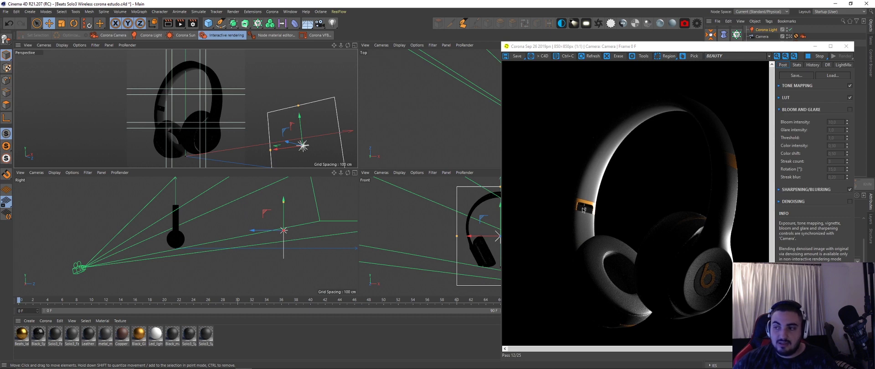
Set the Corona Light's intensity to 40
drag(611, 46, 264, 26)
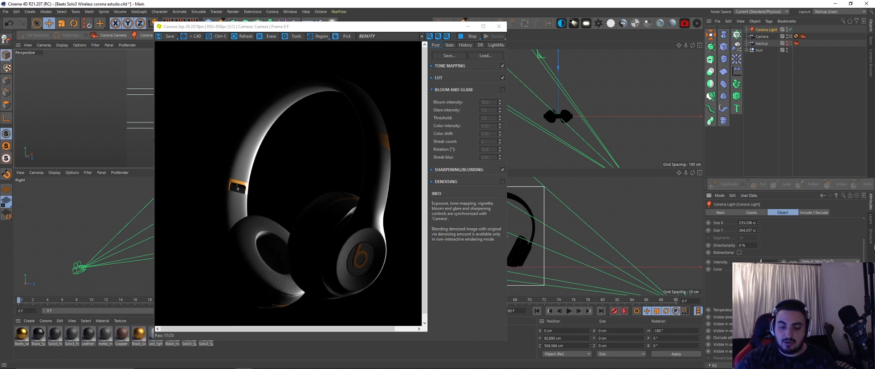
text(40)
key(Return)
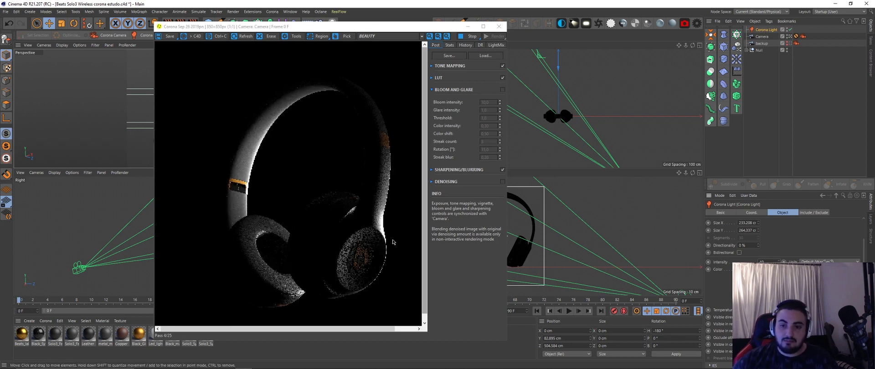
Try several Corona Light colours, ending on a dimmer, whiter, slightly warm tone
click(757, 270)
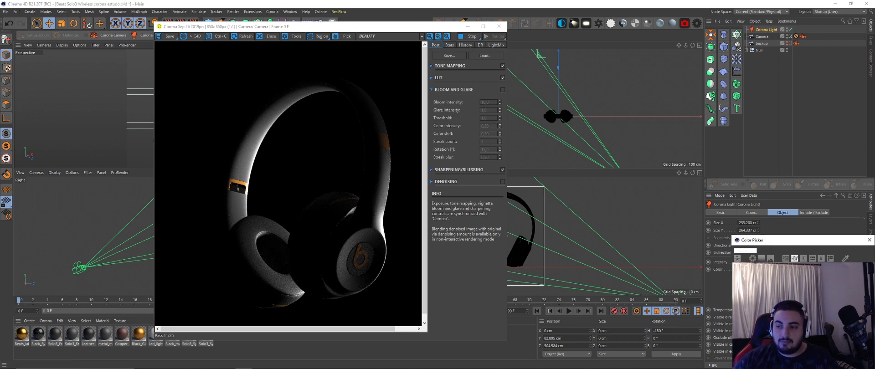
key(Return)
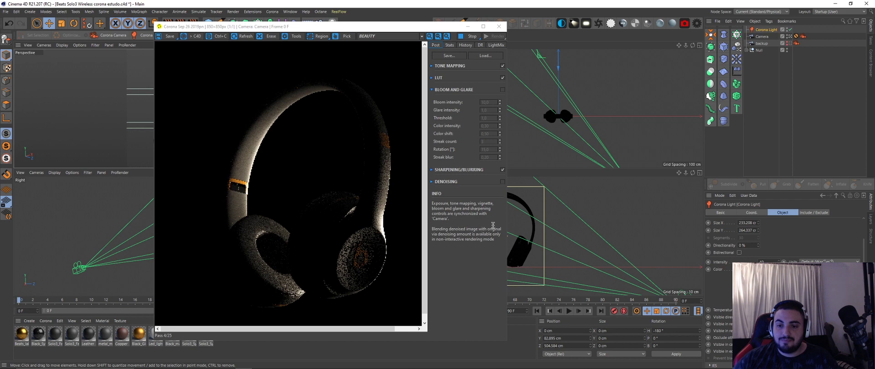
click(757, 270)
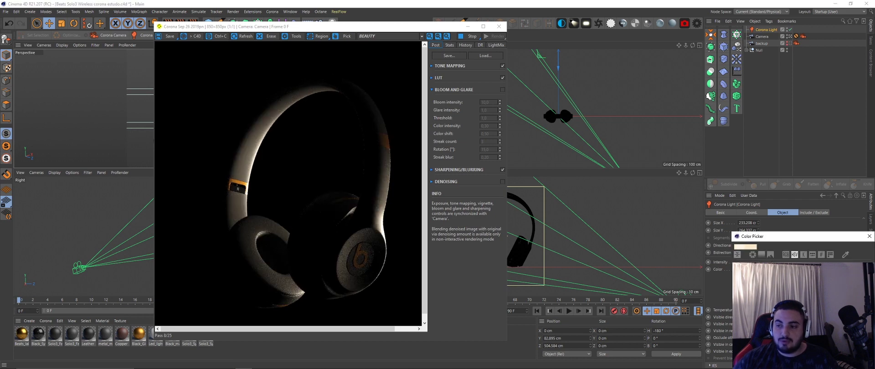
click(772, 262)
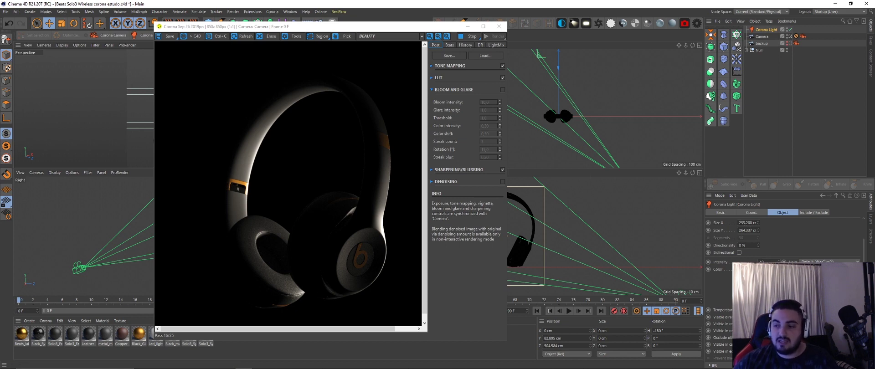
click(748, 269)
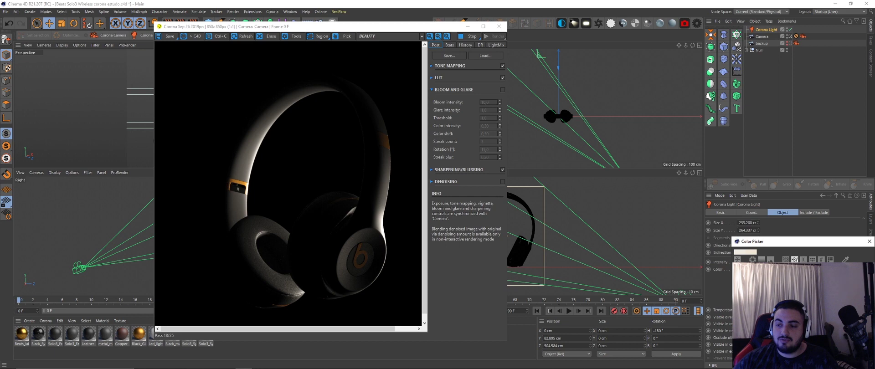
drag(295, 29, 581, 37)
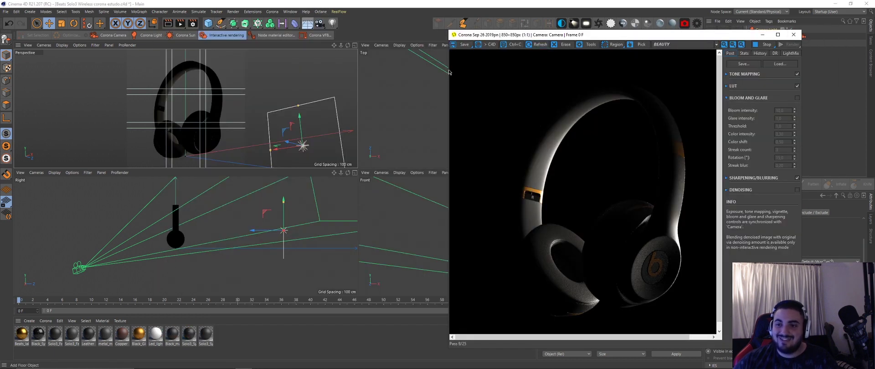
mouse_move(448, 69)
mouse_down()
mouse_move(420, 66)
mouse_move(449, 64)
mouse_up()
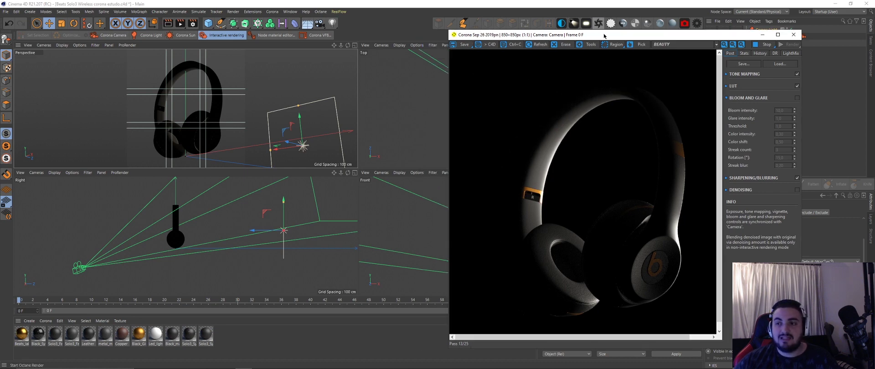
drag(604, 36, 462, 49)
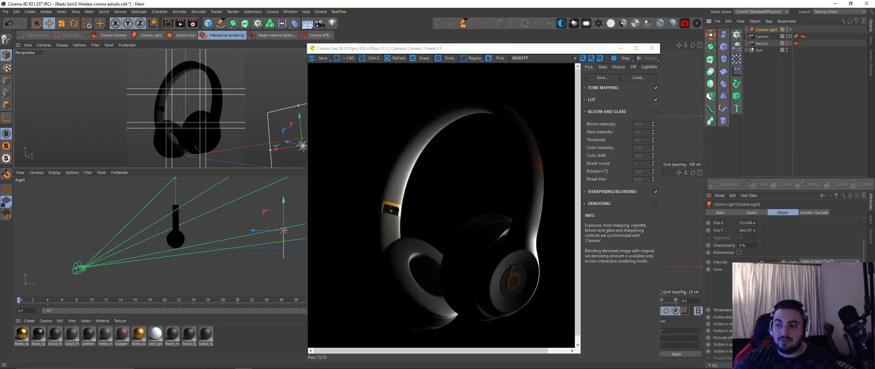
scroll(752, 237, up, 1)
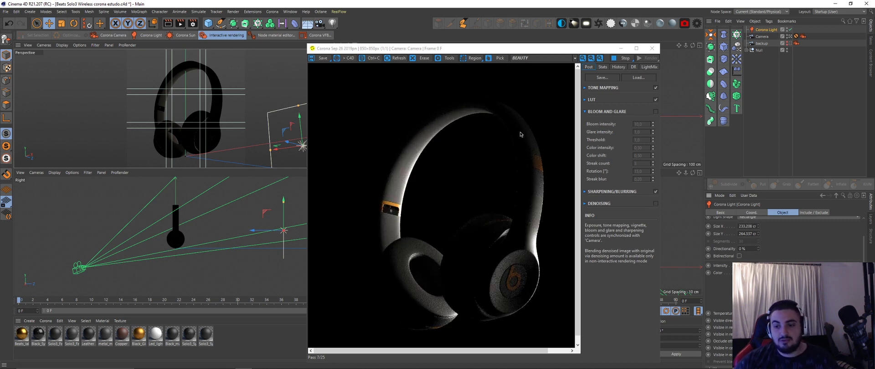
drag(471, 51, 590, 48)
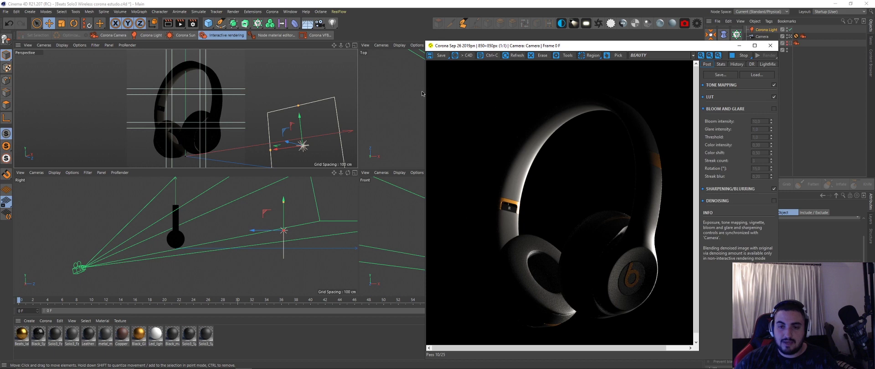
drag(506, 41, 440, 19)
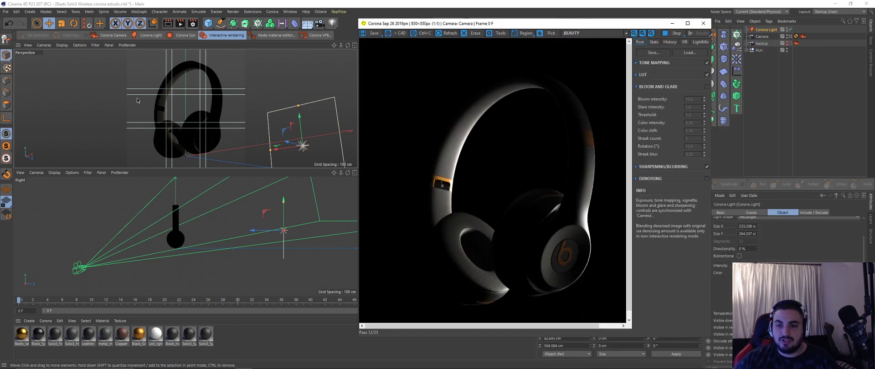
drag(455, 24, 569, 44)
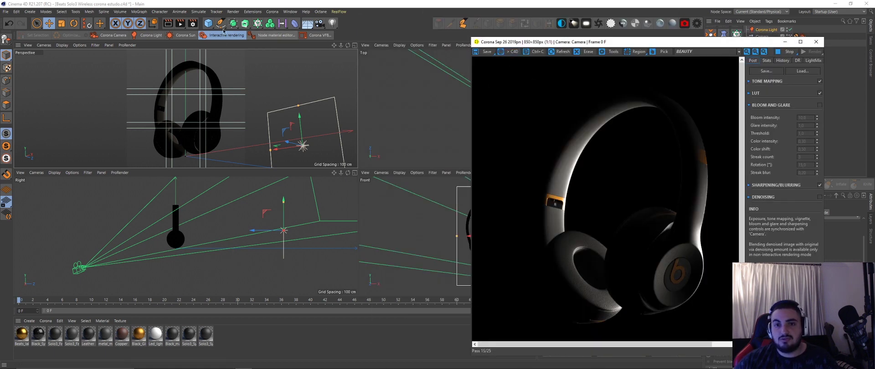
Add a new Corona Light and rotate it -40° in the Top view
click(141, 35)
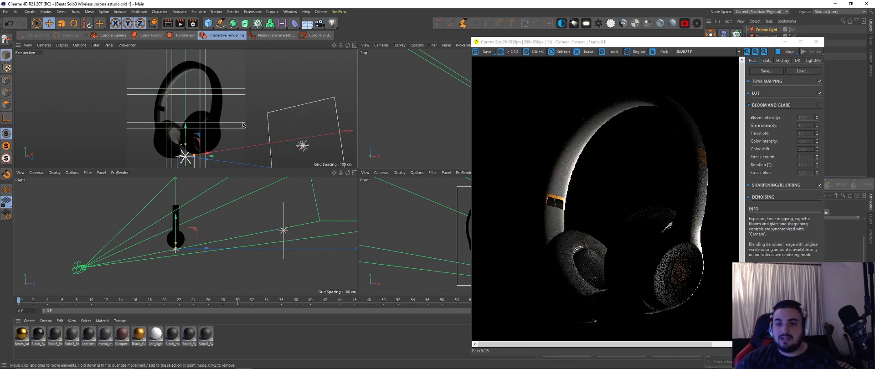
middle_click(410, 131)
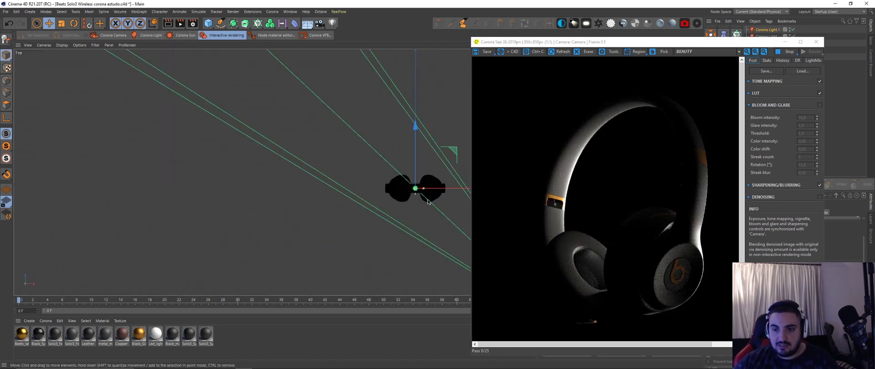
key(r)
mouse_move(413, 196)
mouse_down()
mouse_move(426, 148)
mouse_move(451, 175)
mouse_up()
Scale the new light up to span the headphones and raise it above them
key(e)
key(t)
drag(453, 152, 447, 152)
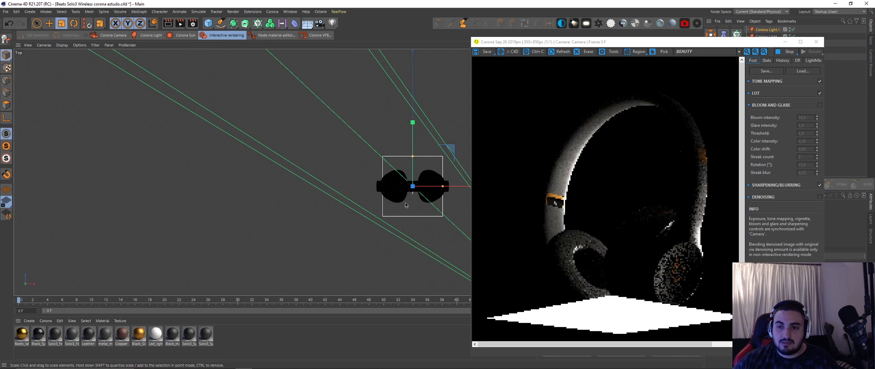
mouse_move(369, 241)
mouse_down()
mouse_move(473, 186)
mouse_move(386, 171)
mouse_up()
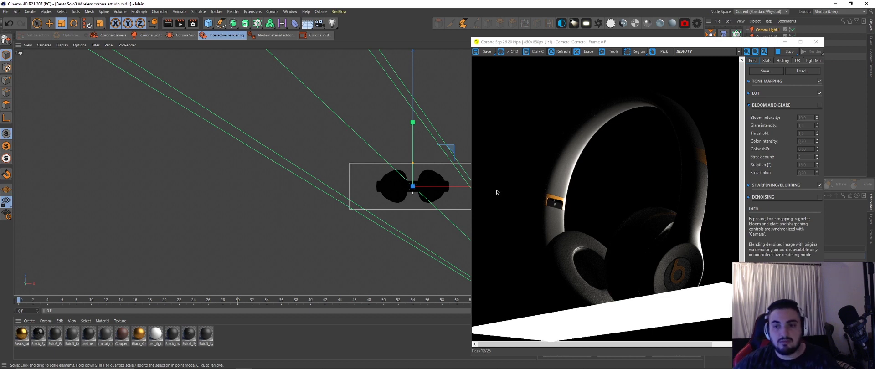
key(e)
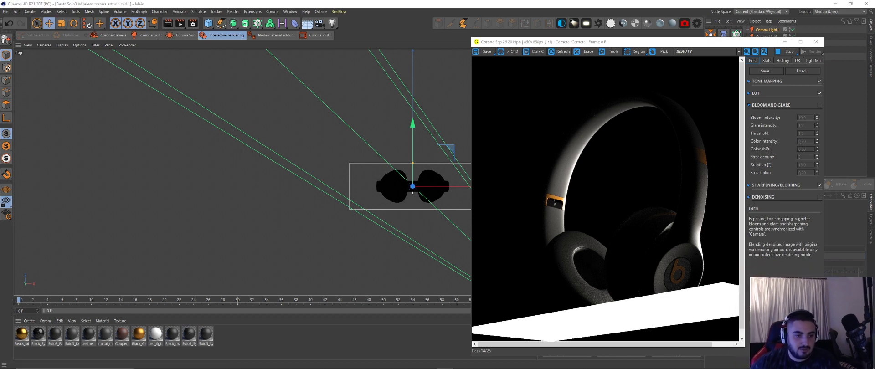
middle_click(412, 175)
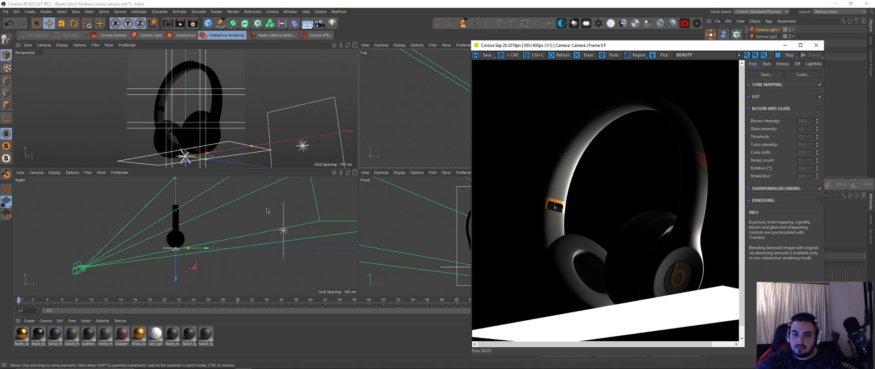
mouse_move(172, 265)
mouse_down()
mouse_move(182, 253)
mouse_move(183, 226)
mouse_up()
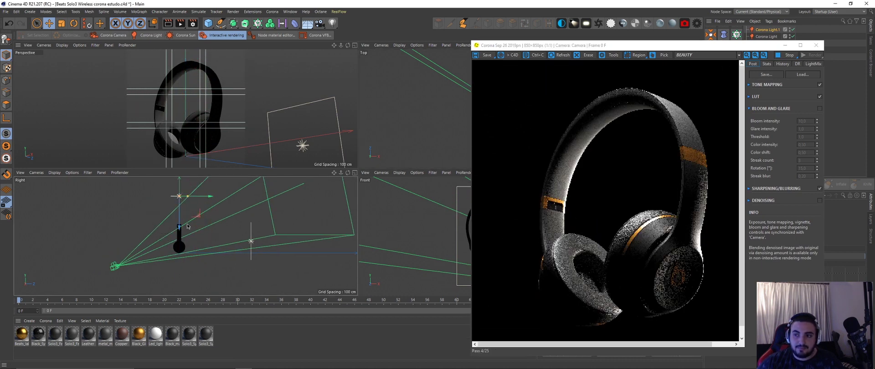
drag(583, 46, 357, 17)
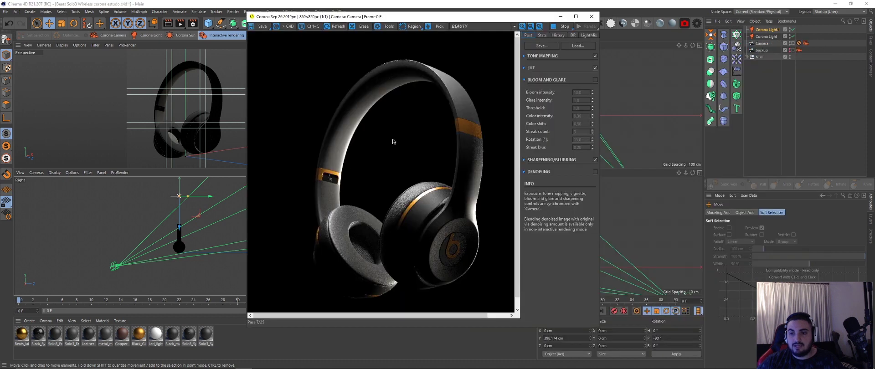
drag(601, 105, 724, 106)
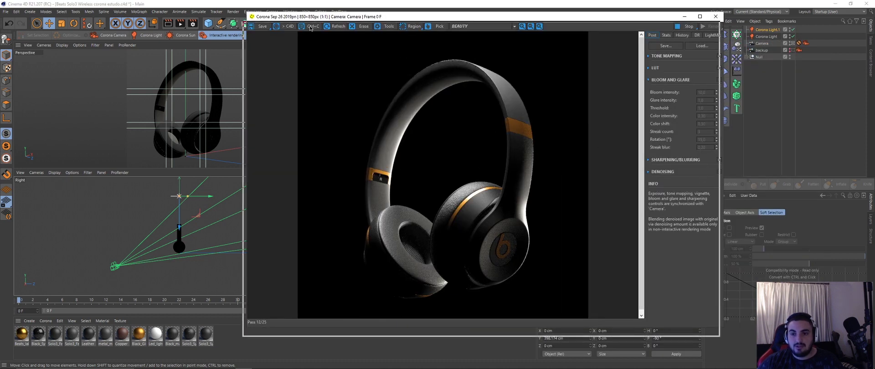
drag(314, 18, 308, 29)
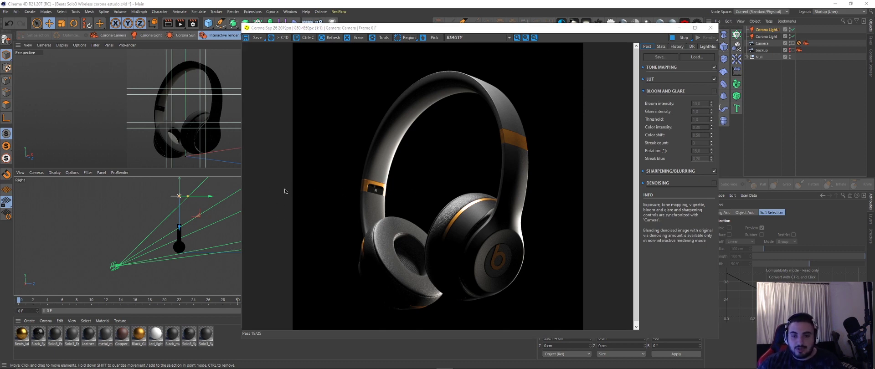
click(240, 191)
click(267, 186)
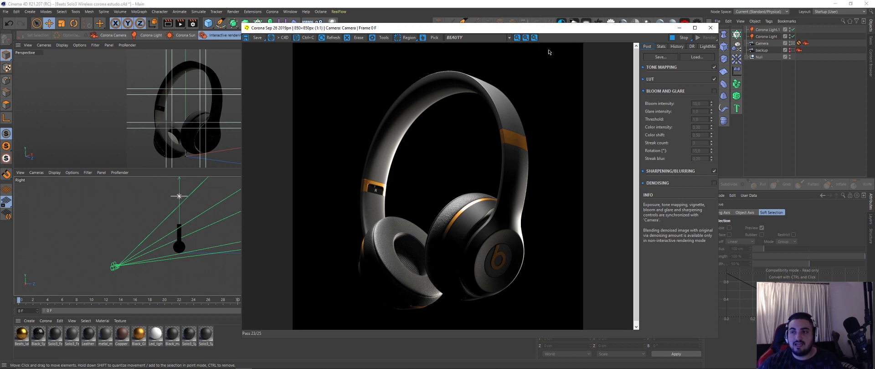
drag(381, 42, 574, 77)
click(573, 77)
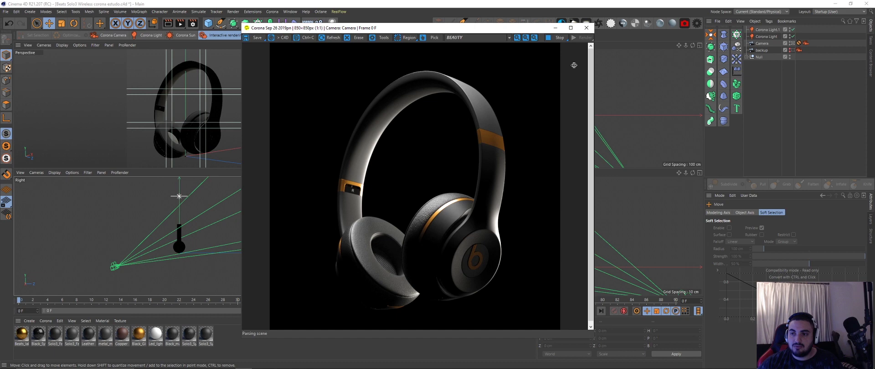
drag(518, 25, 518, 47)
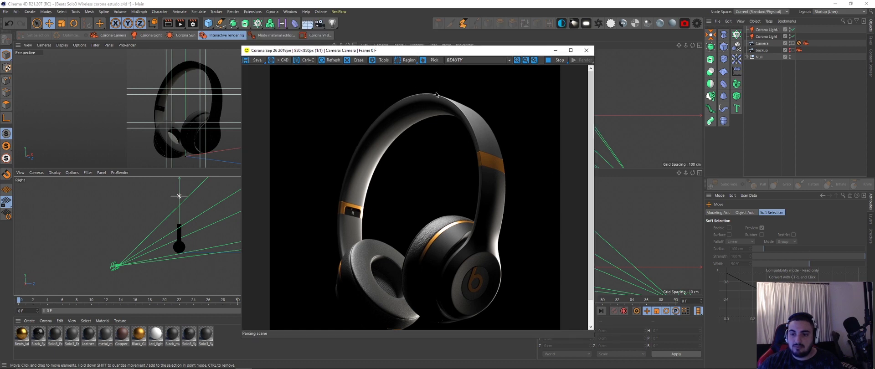
drag(481, 46, 716, 45)
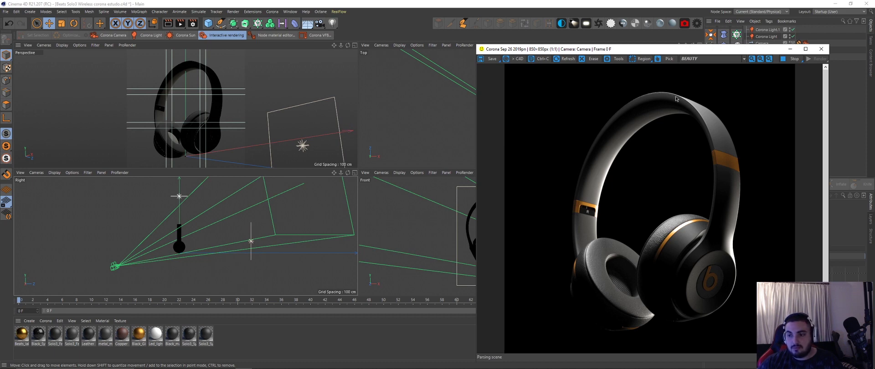
Keep Corona Light.1 as a Rectangle area shape (321.614 × 118.649 cm) with the headphones centred in Top view
middle_click(415, 132)
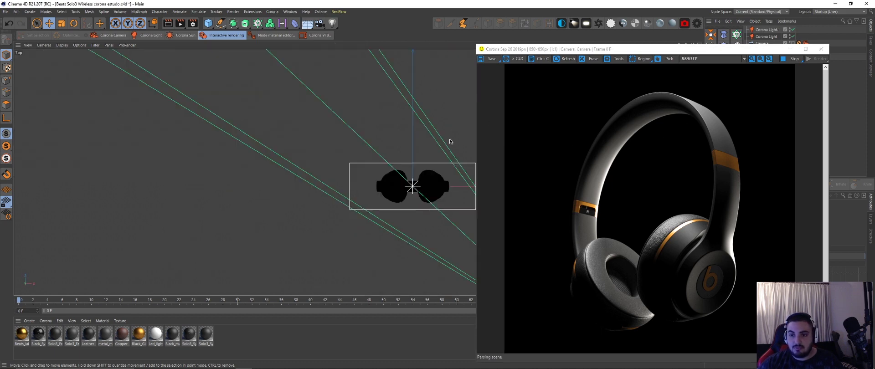
alt+middle_drag(450, 138, 372, 139)
drag(673, 52, 550, 51)
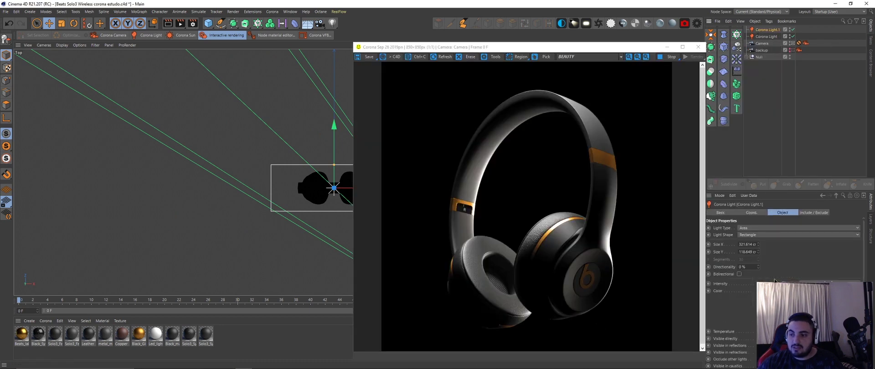
click(752, 235)
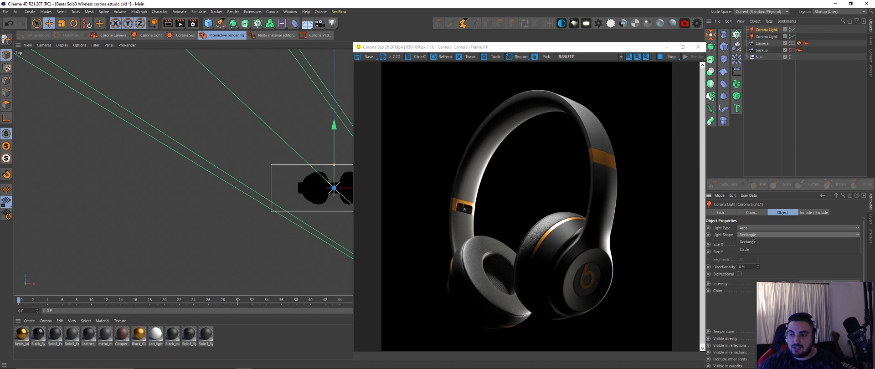
click(756, 236)
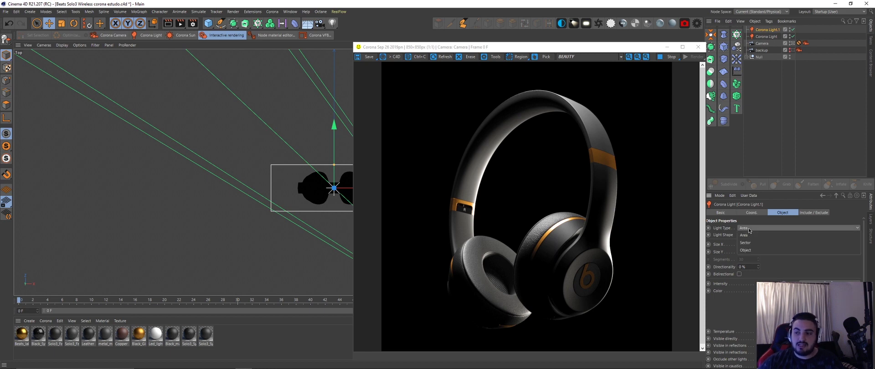
click(749, 235)
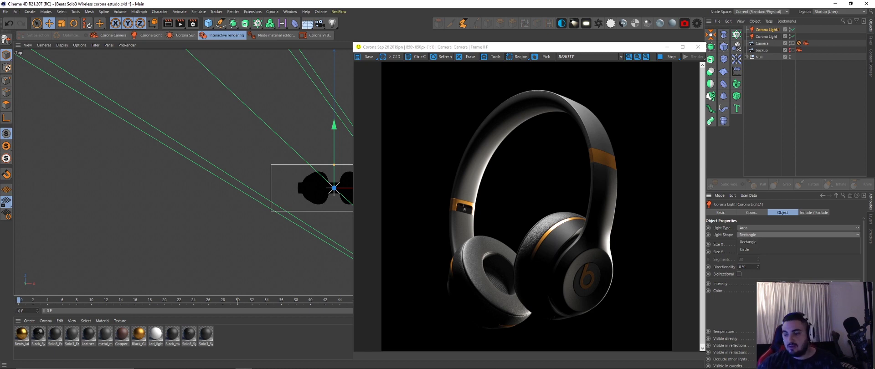
click(714, 286)
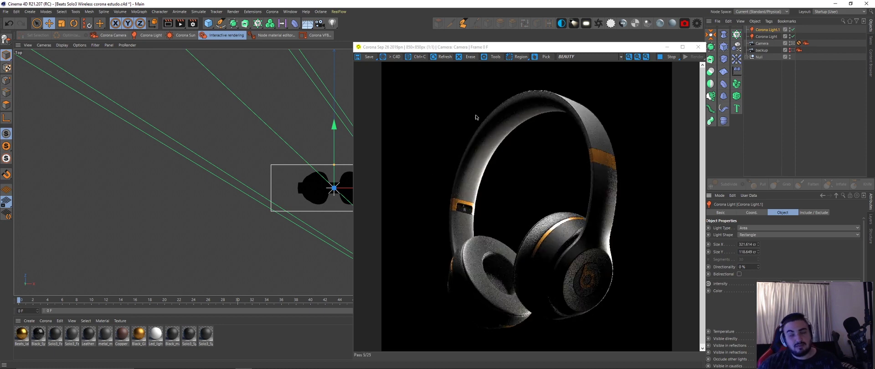
Nudge Corona Light.1's position above the headphones and check the result in the render
drag(426, 47, 513, 49)
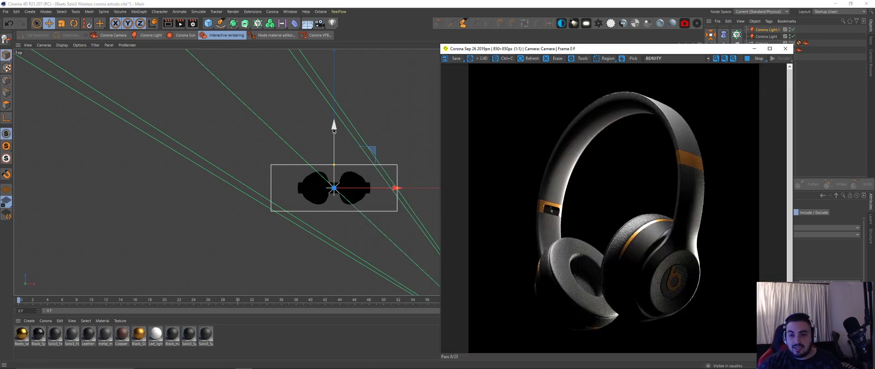
drag(334, 131, 345, 145)
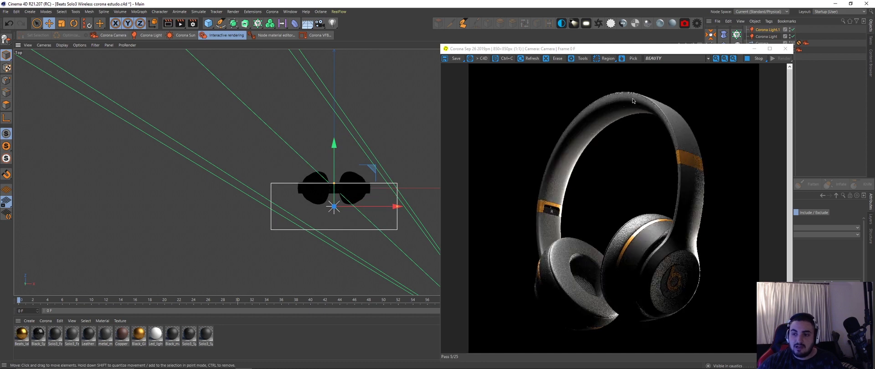
drag(344, 164, 344, 152)
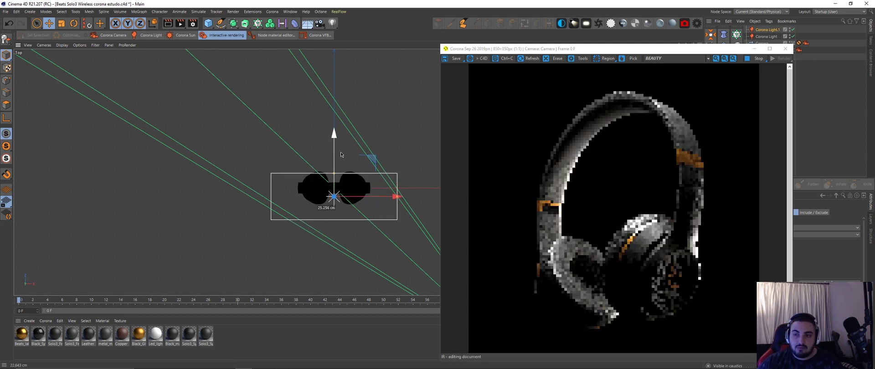
drag(337, 158, 335, 147)
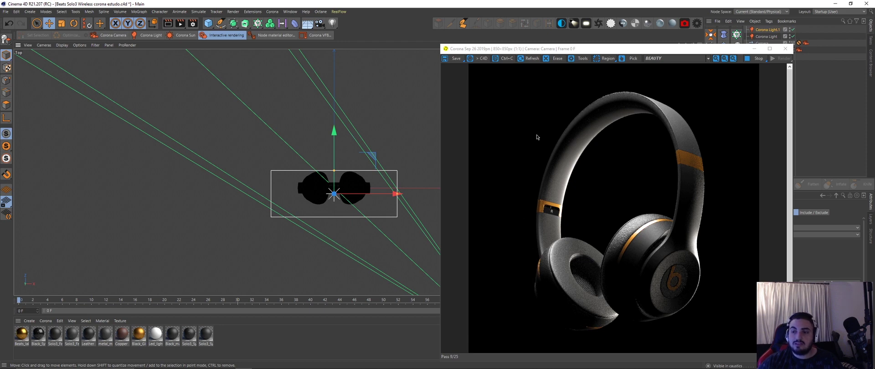
drag(665, 52, 559, 37)
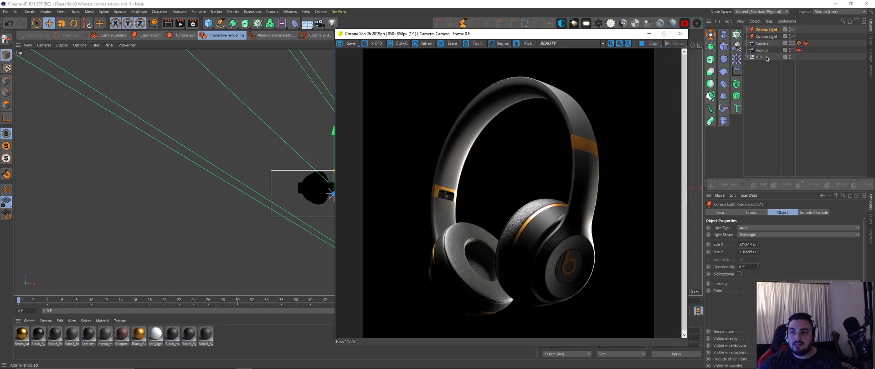
click(738, 279)
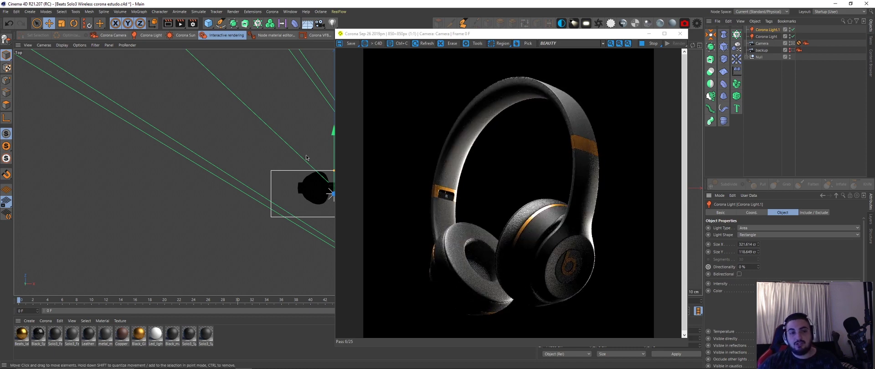
drag(503, 35, 610, 43)
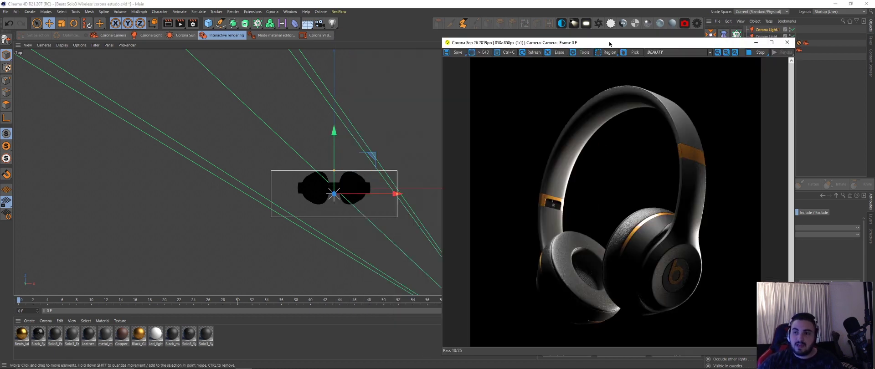
middle_click(422, 65)
Add another Corona Light and move it to the left of the headphones
key(F1)
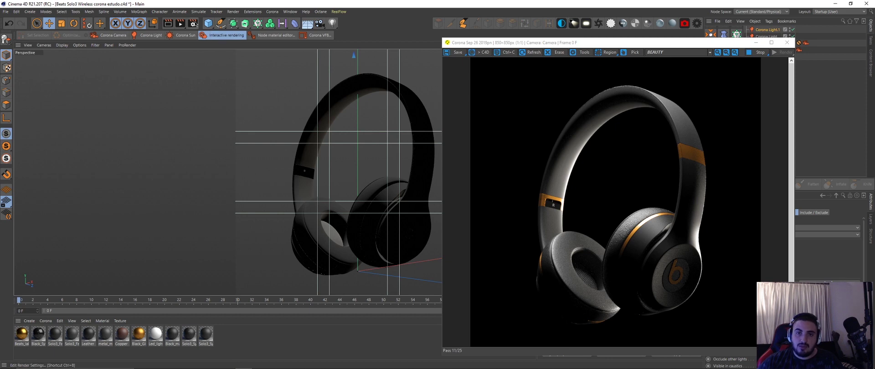
click(182, 36)
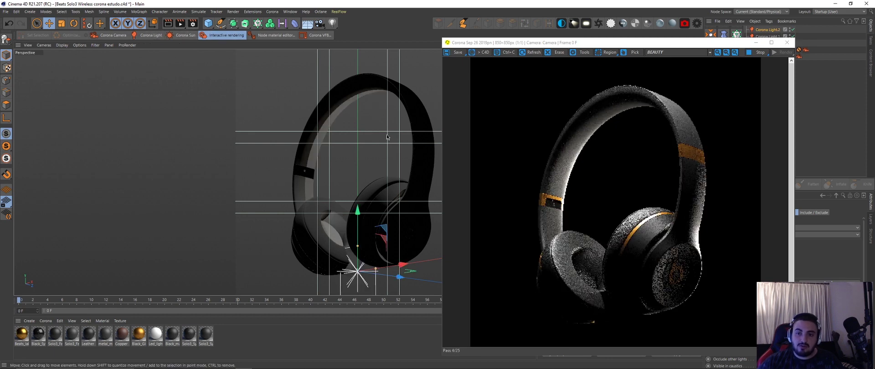
mouse_move(359, 234)
mouse_down()
mouse_move(381, 138)
mouse_move(375, 148)
mouse_up()
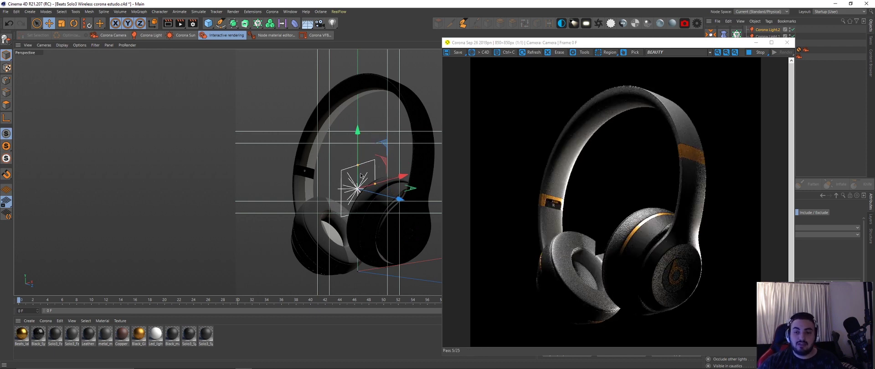
middle_click(360, 142)
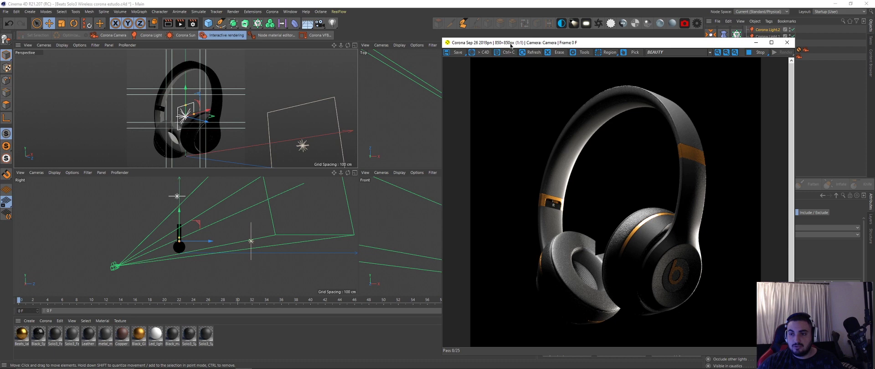
drag(511, 46, 650, 62)
drag(530, 242, 381, 238)
key(r)
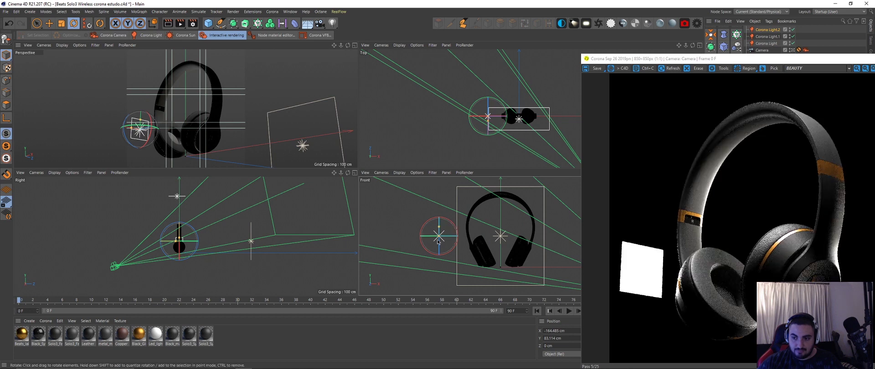
key(e)
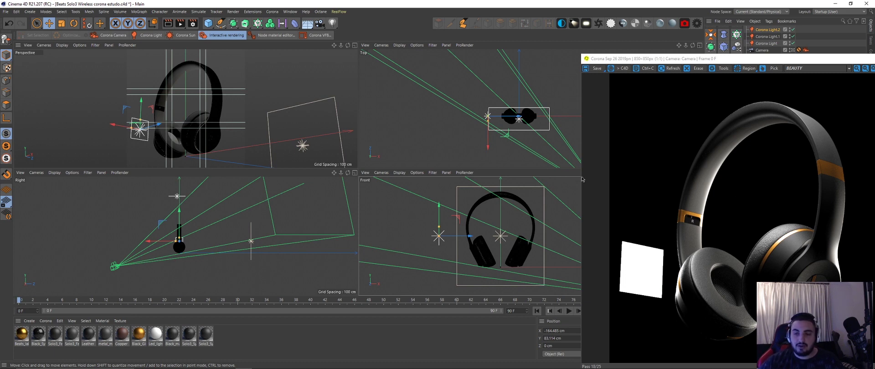
Stretch the light to 50 × 281 cm and fine-tune its position left of the headphones
drag(440, 228, 439, 201)
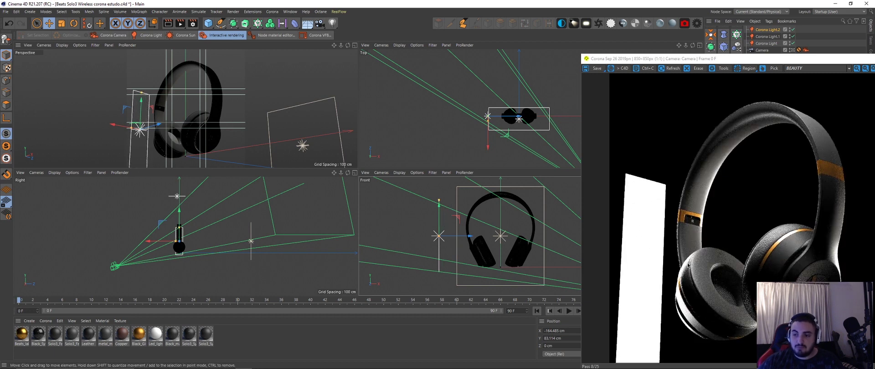
mouse_move(470, 235)
mouse_down()
mouse_move(426, 234)
mouse_move(438, 236)
mouse_up()
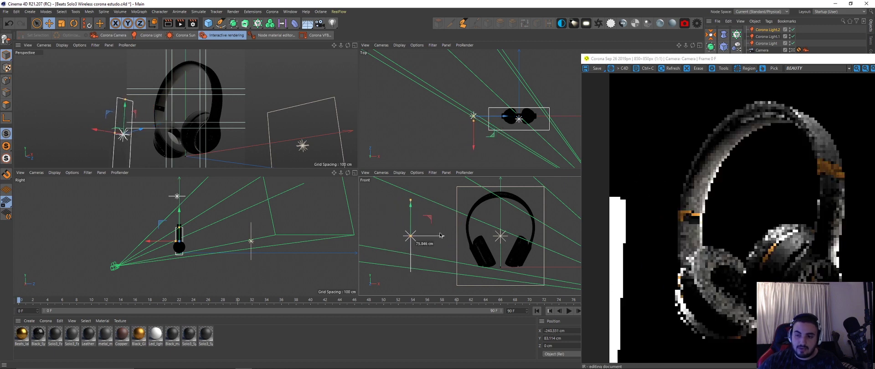
drag(438, 235, 422, 243)
key(r)
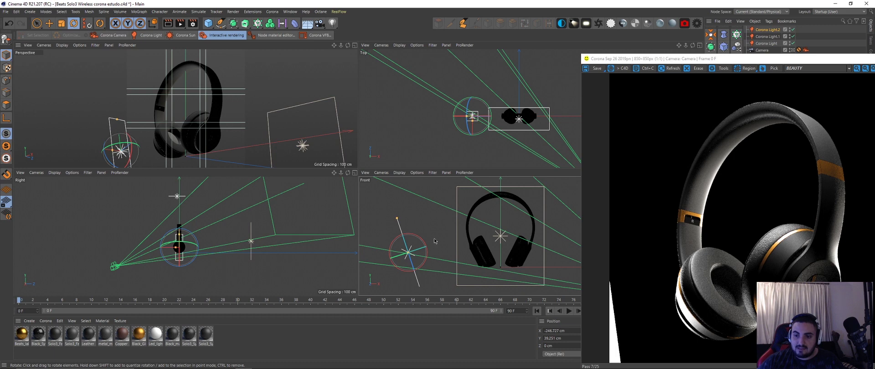
key(e)
drag(470, 133, 481, 121)
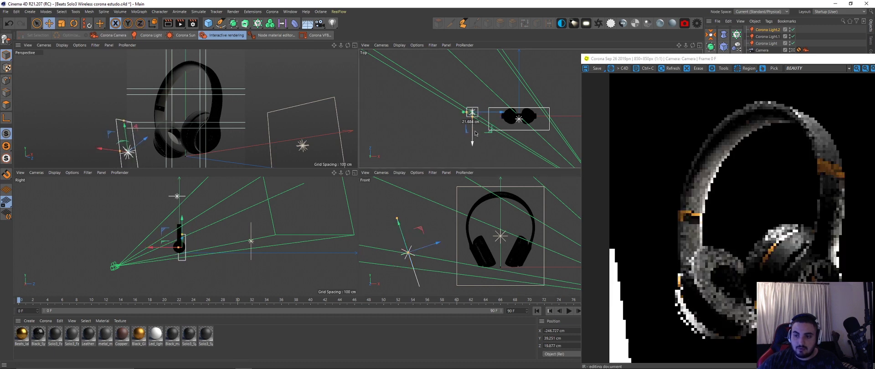
mouse_move(481, 121)
mouse_down()
mouse_move(476, 140)
mouse_move(476, 133)
mouse_up()
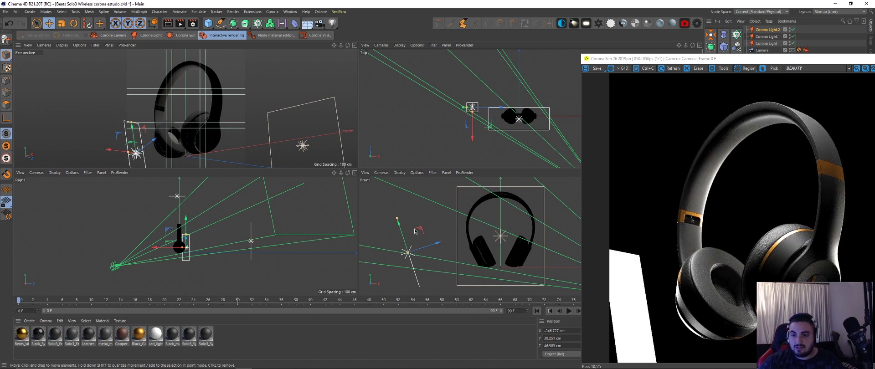
drag(401, 228, 385, 194)
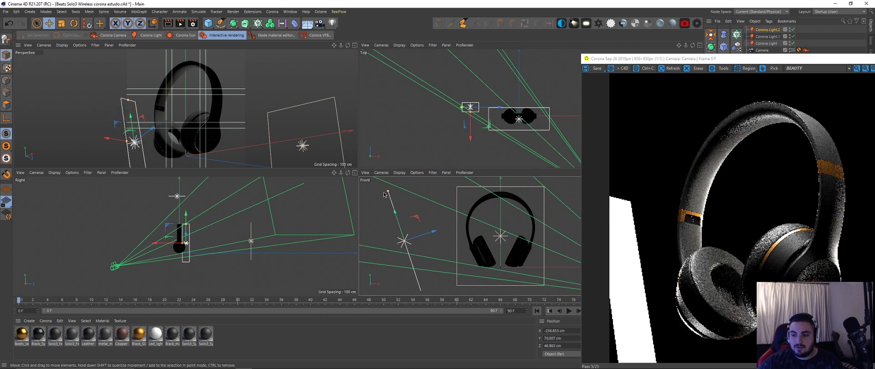
drag(649, 64, 281, 34)
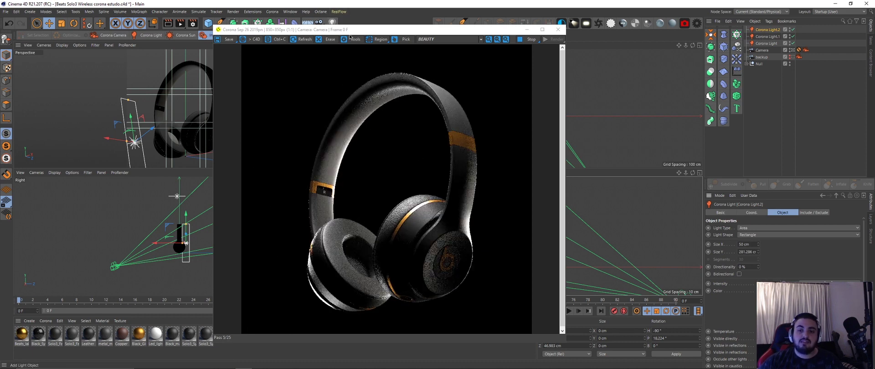
drag(362, 29, 511, 24)
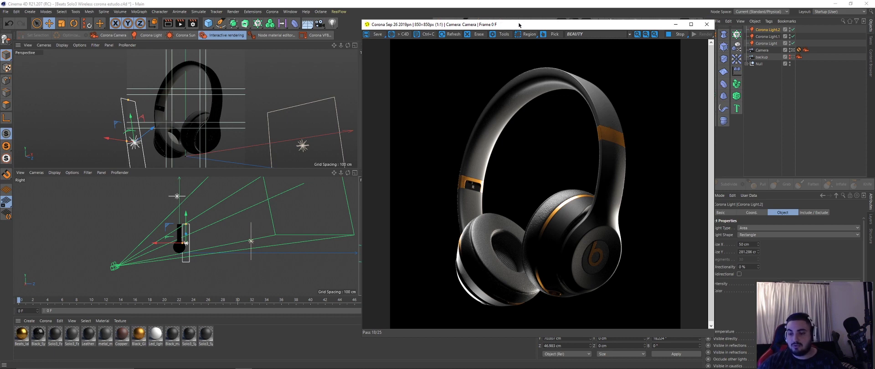
Check the left rim light's colour and leave it white
drag(526, 27, 359, 43)
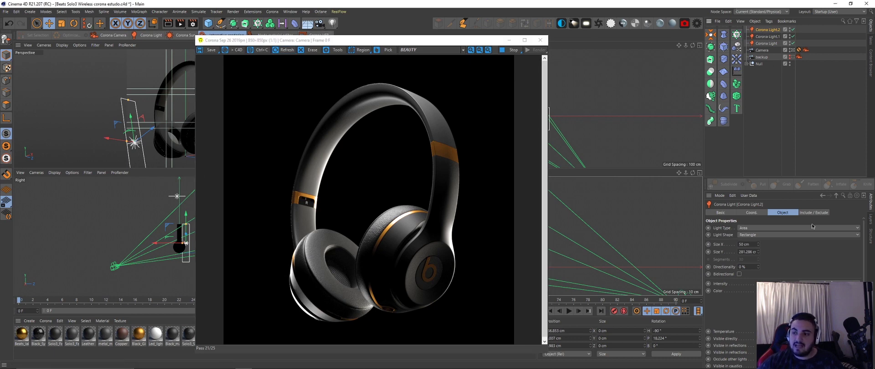
click(794, 290)
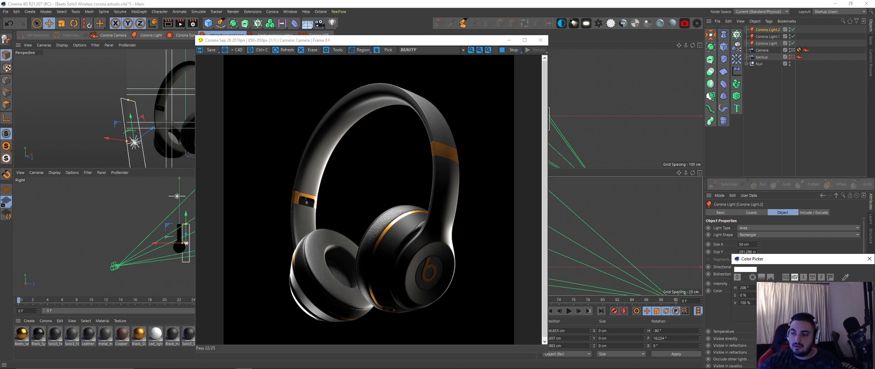
click(271, 163)
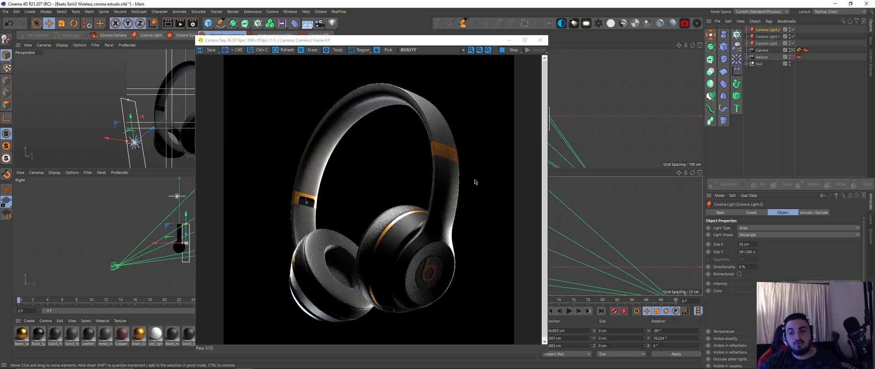
Add a new Corona light, Corona Light.3, to the scene
drag(434, 40, 619, 37)
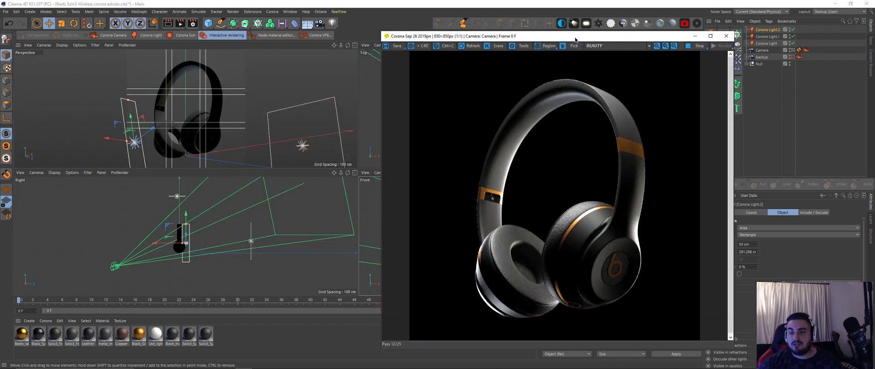
drag(575, 40, 589, 48)
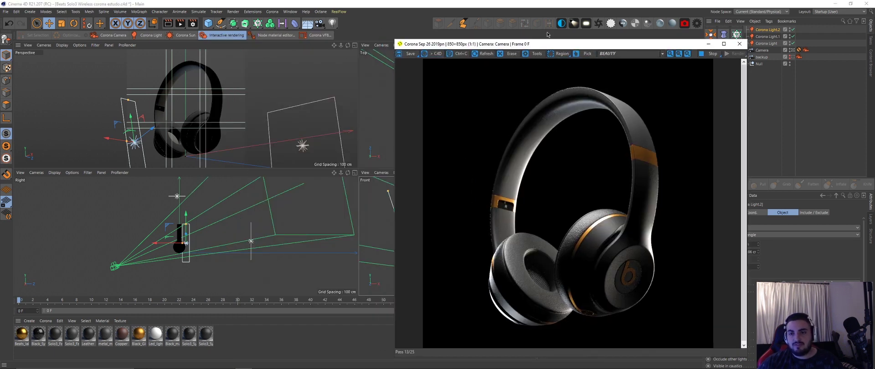
click(145, 36)
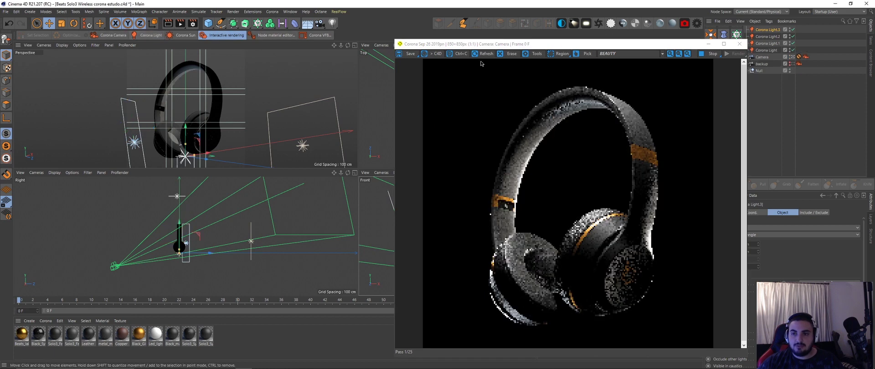
Move Corona Light.3 to X 273 cm, turn it to H 90° facing the headphones, and raise it
drag(495, 46, 134, 36)
mouse_move(523, 267)
mouse_down()
mouse_move(588, 267)
mouse_move(603, 228)
mouse_up()
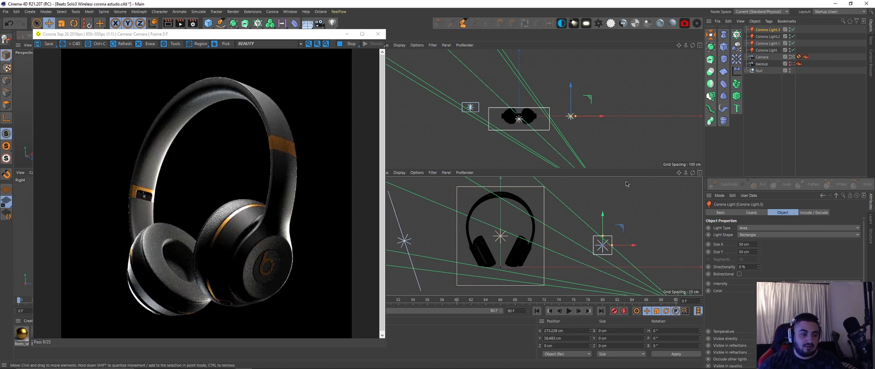
key(r)
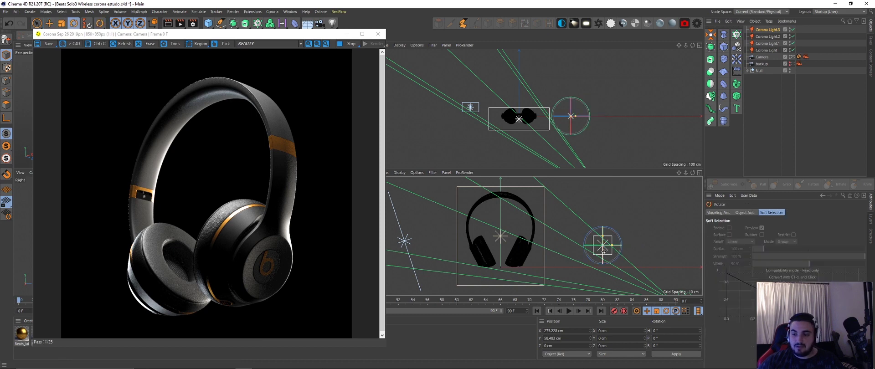
mouse_move(623, 242)
mouse_down()
mouse_move(656, 241)
mouse_move(613, 240)
mouse_up()
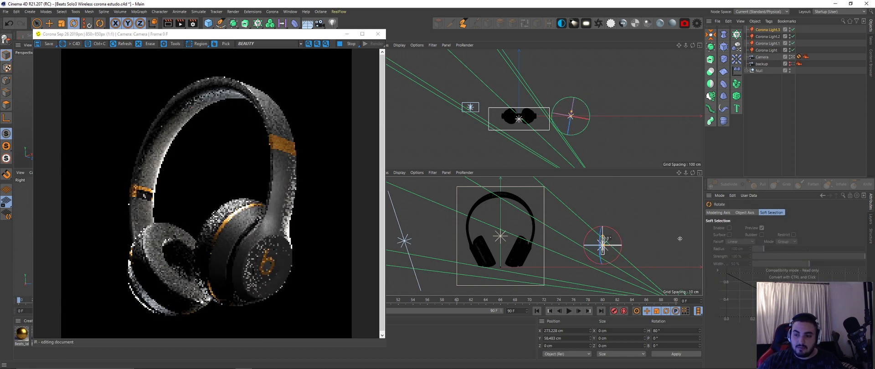
key(e)
drag(614, 240, 615, 201)
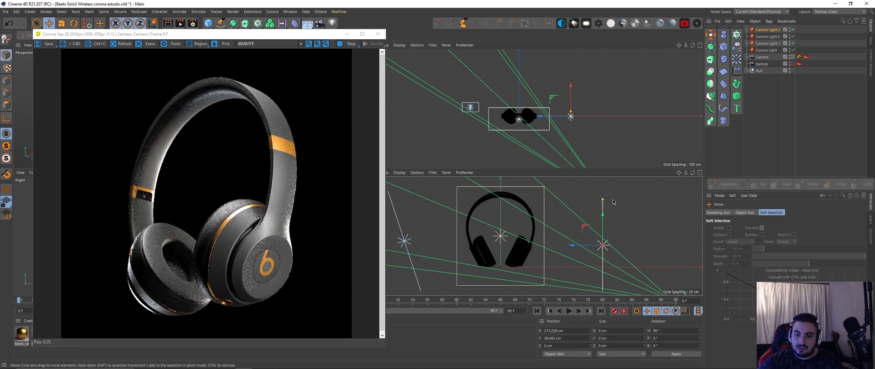
Nudge Corona Light.3 into place and check its 80 × 246 cm size in its settings
drag(182, 33, 629, 59)
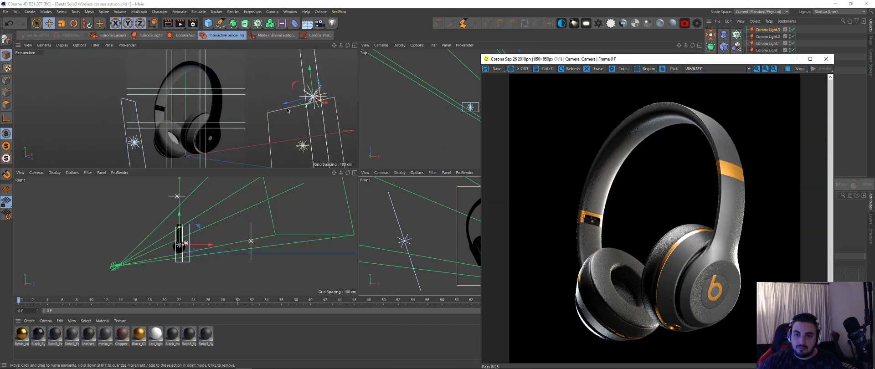
middle_click(288, 110)
middle_click(254, 111)
drag(320, 101, 319, 99)
drag(656, 59, 125, 50)
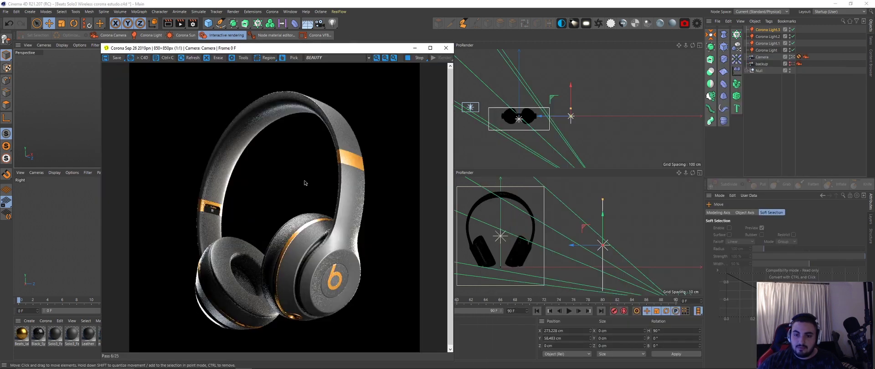
click(771, 30)
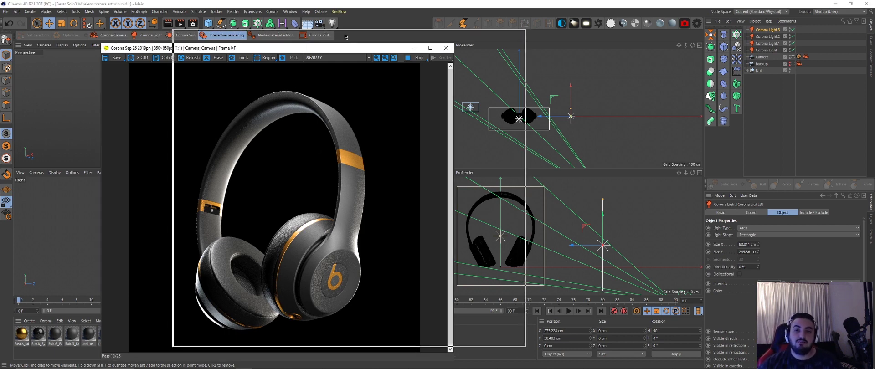
drag(277, 50, 348, 36)
Give Corona Light.3 a slight tint, change its height, and tilt it about 5 degrees
click(802, 291)
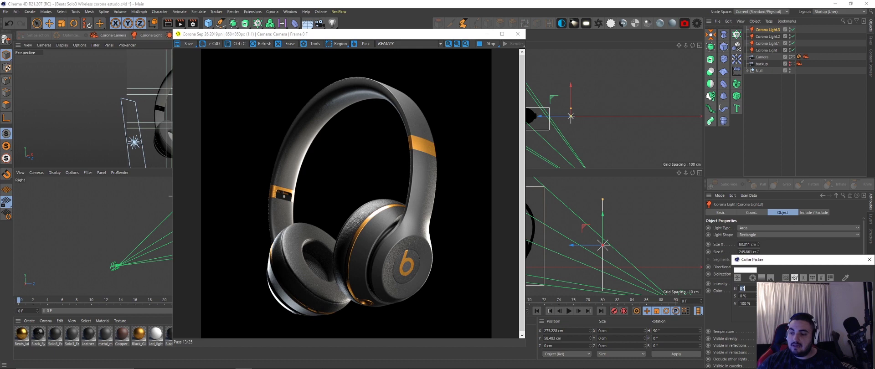
drag(775, 296, 777, 296)
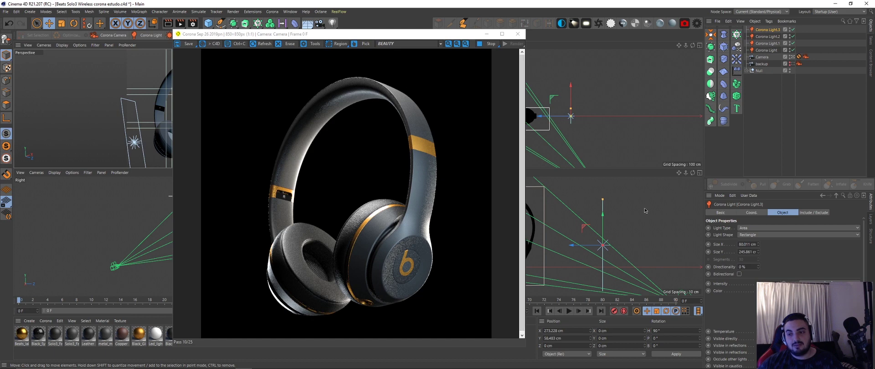
drag(603, 199, 603, 178)
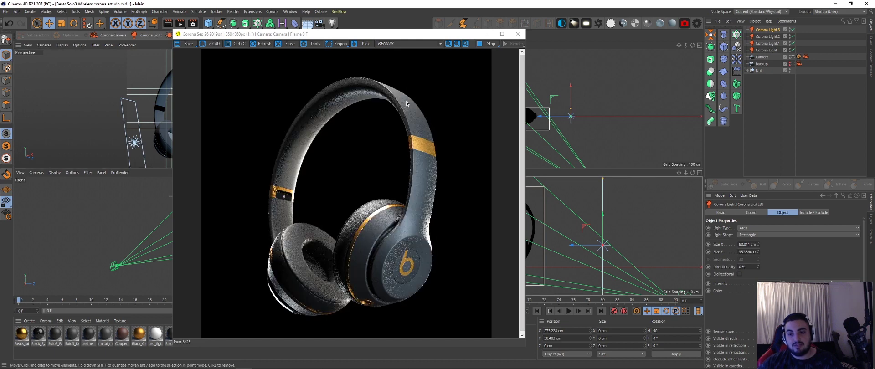
key(r)
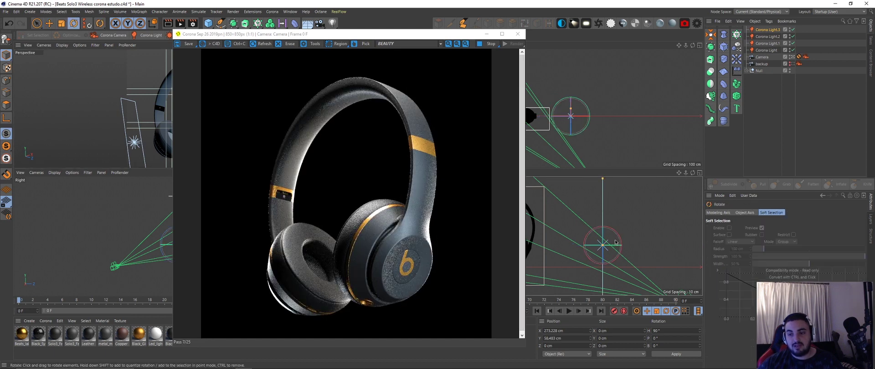
drag(618, 242, 616, 250)
key(e)
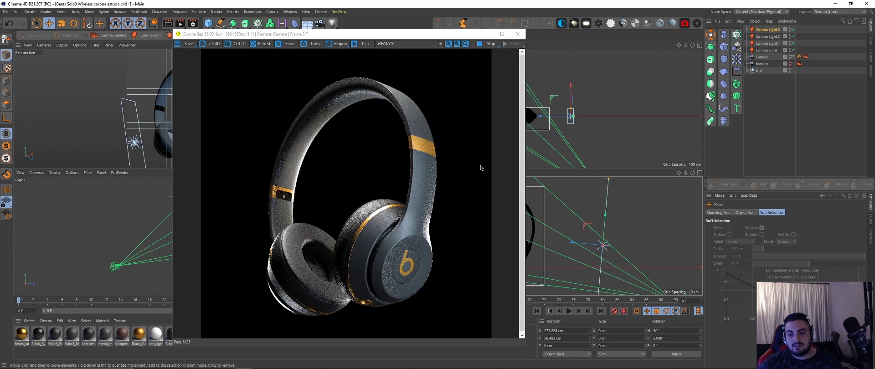
Set Corona Light.3's colour, from hue 328°, to a pale warm tint around H 51°, S 14%
click(768, 29)
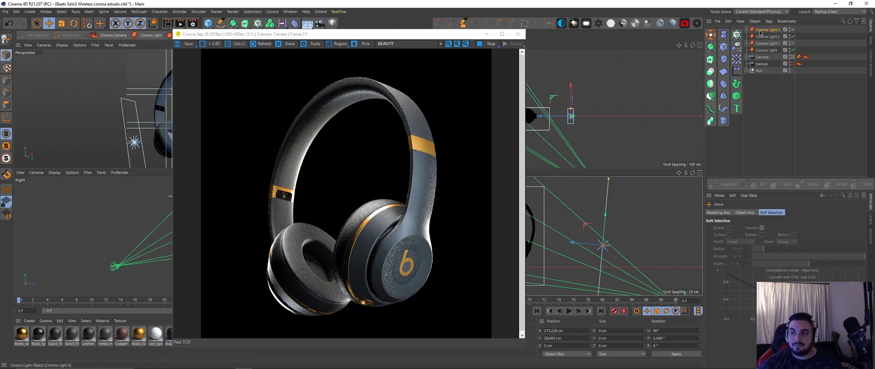
click(747, 291)
text(328)
key(Return)
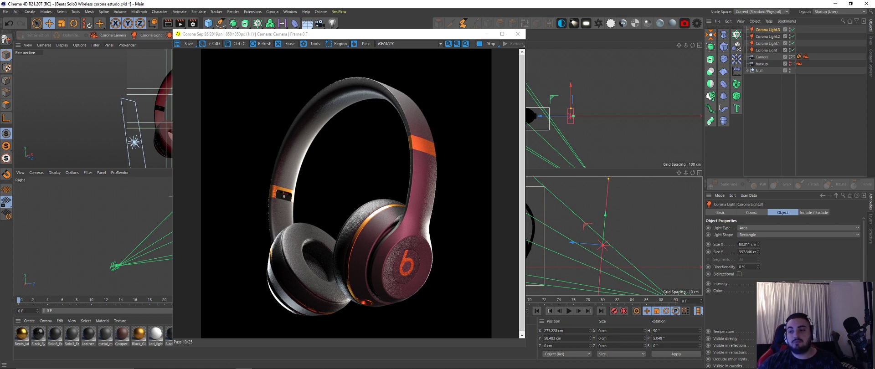
click(775, 291)
click(746, 272)
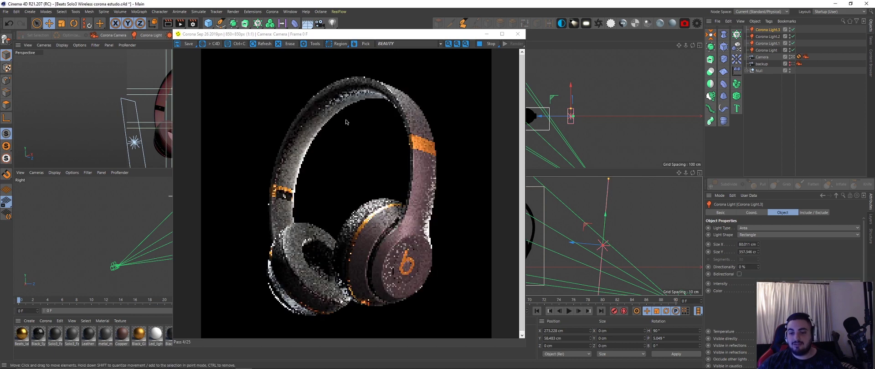
click(775, 291)
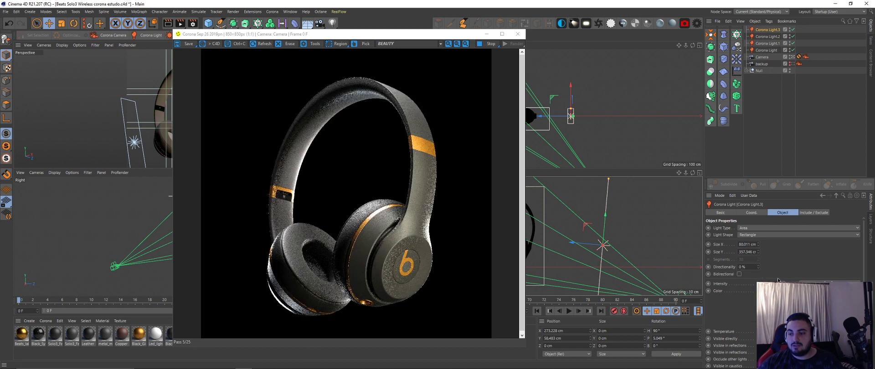
click(775, 291)
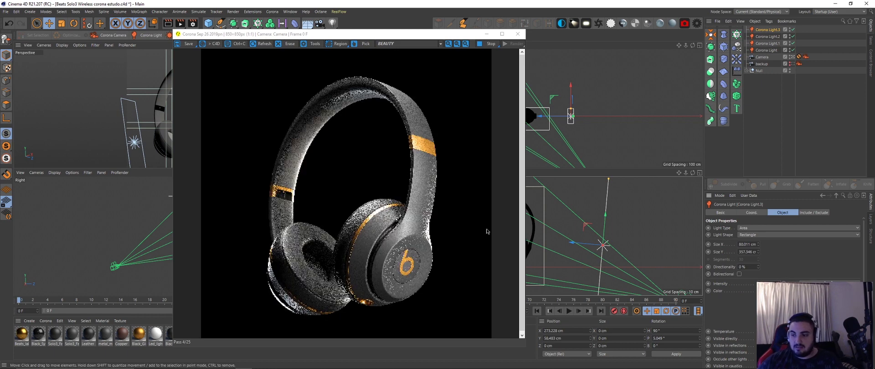
drag(379, 35, 641, 39)
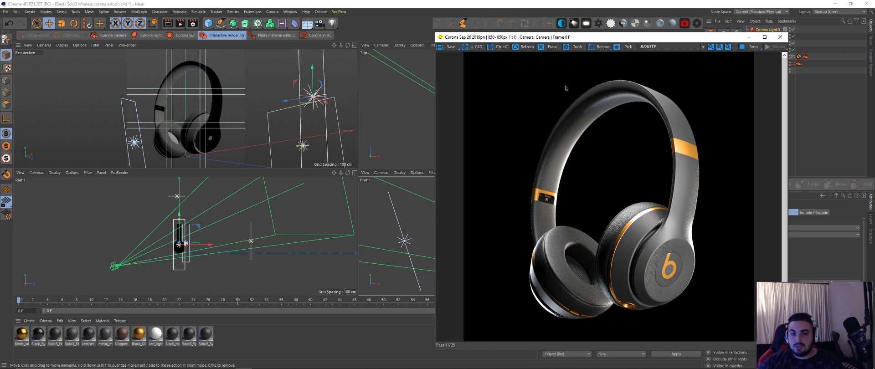
Orbit the Perspective view, slide a Corona light left, and check it through the scene camera
middle_click(315, 127)
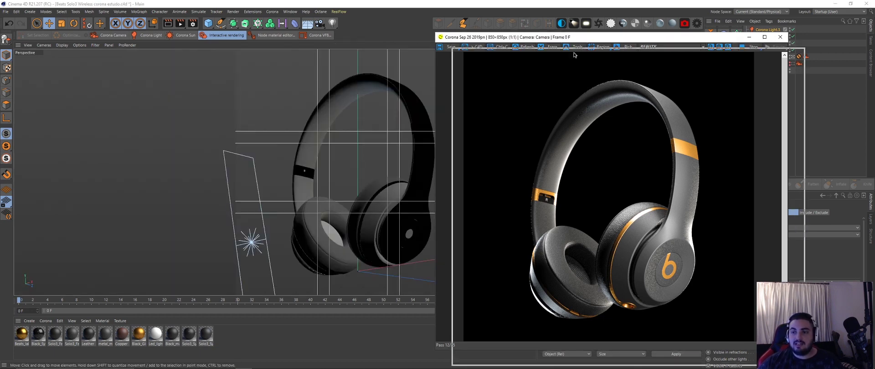
drag(552, 37, 555, 80)
mouse_move(292, 173)
alt+mouse_down()
mouse_move(336, 165)
mouse_move(305, 144)
mouse_move(335, 158)
mouse_move(248, 190)
mouse_move(242, 209)
mouse_move(452, 194)
mouse_move(329, 221)
mouse_move(273, 189)
alt+mouse_up()
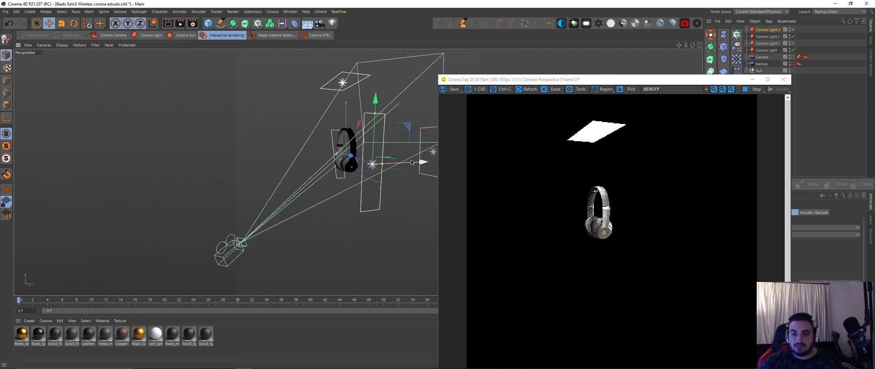
drag(422, 163, 401, 165)
key(r)
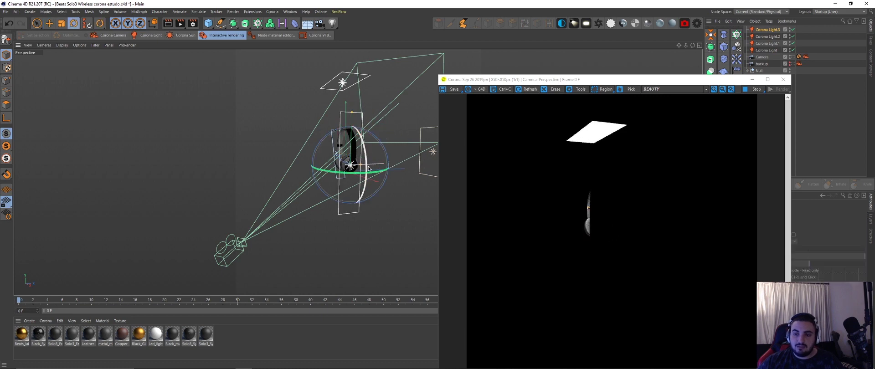
click(792, 57)
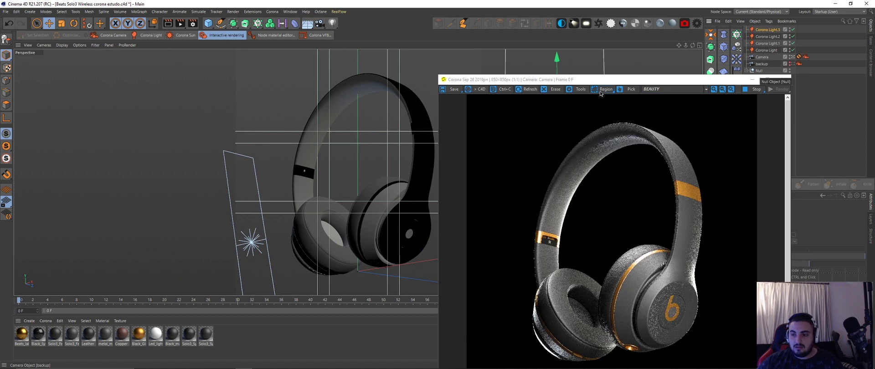
mouse_move(638, 79)
mouse_down()
mouse_move(495, 9)
mouse_move(608, 74)
mouse_up()
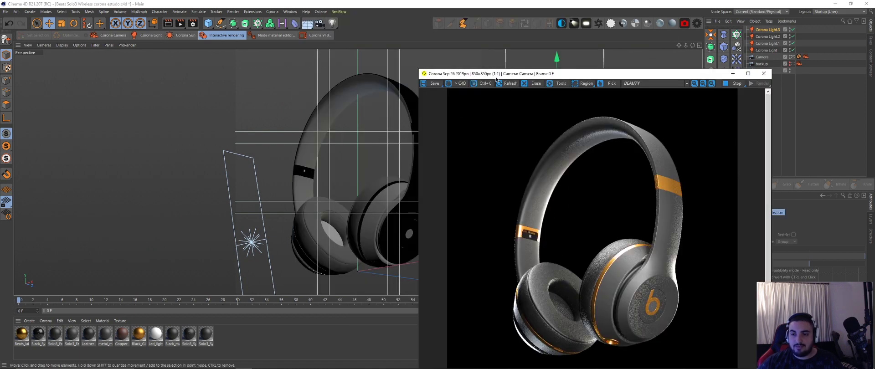
drag(512, 73, 634, 118)
click(798, 57)
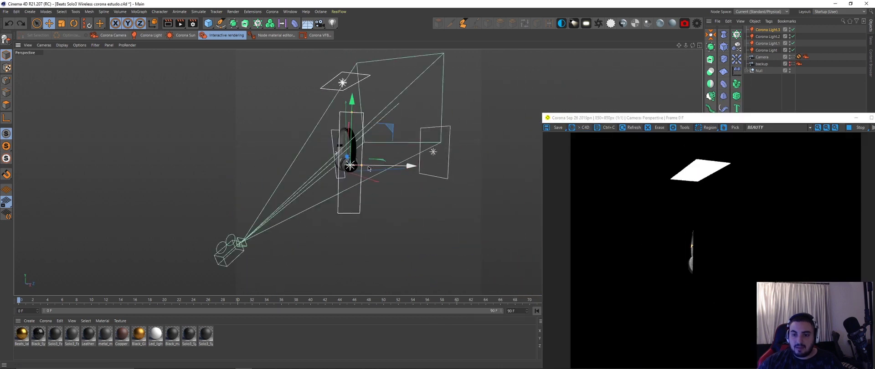
In the Right view, slide the light plane right and rotate it about 8.8 degrees
middle_click(363, 165)
middle_click(357, 188)
drag(357, 188, 371, 187)
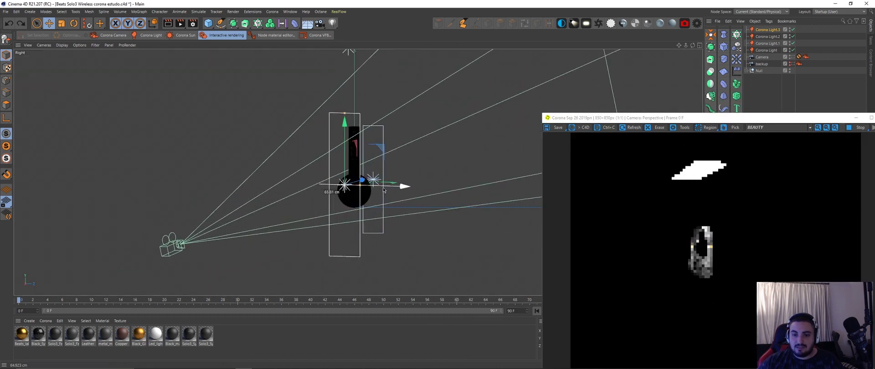
key(r)
drag(370, 187, 373, 187)
View the render through the scene camera and select its Corona tag (ISO 200, 1/30 s, f/16)
middle_click(405, 170)
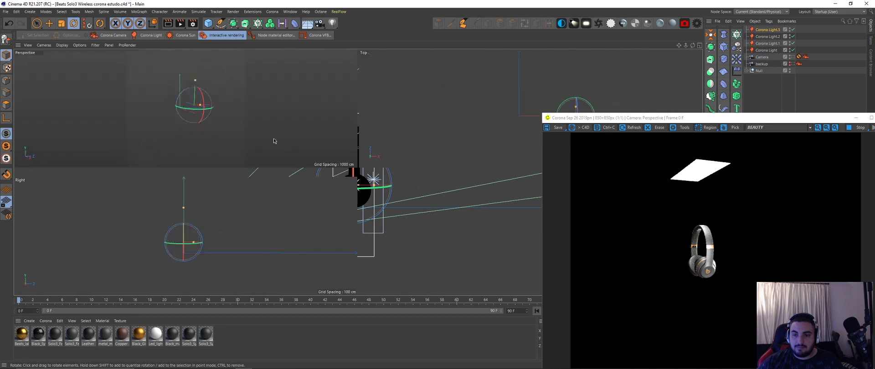
middle_click(273, 141)
click(791, 56)
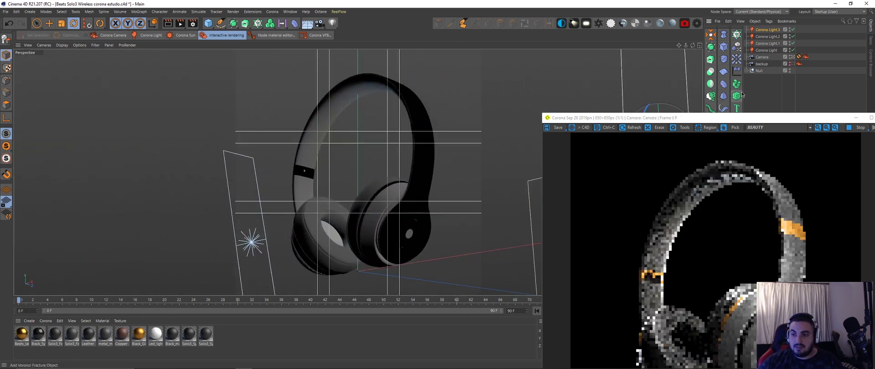
drag(752, 118, 365, 26)
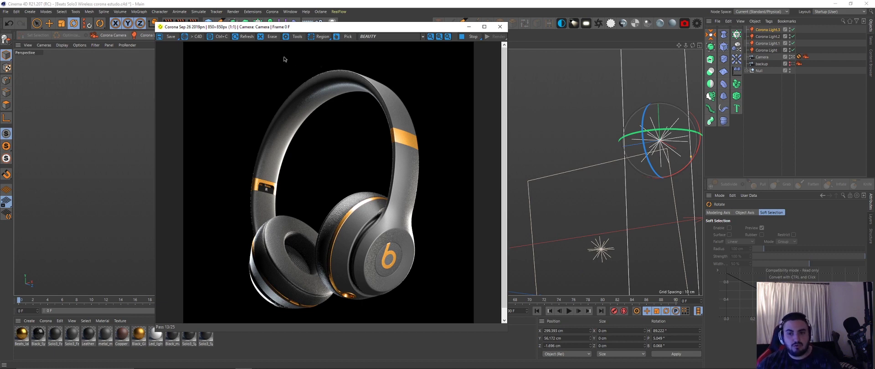
drag(276, 26, 508, 32)
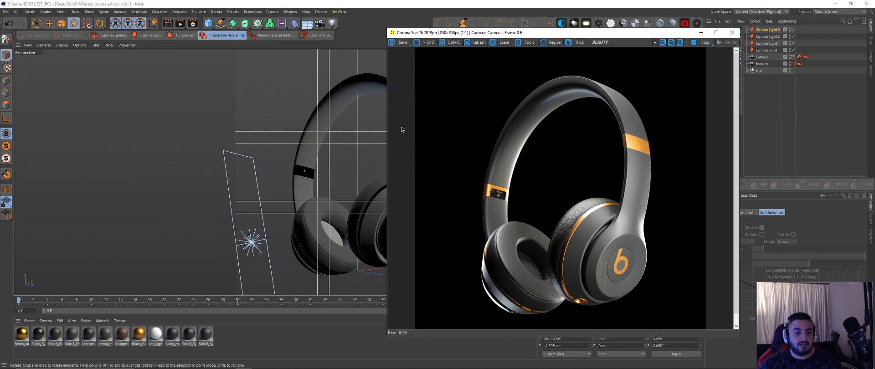
drag(592, 38, 469, 38)
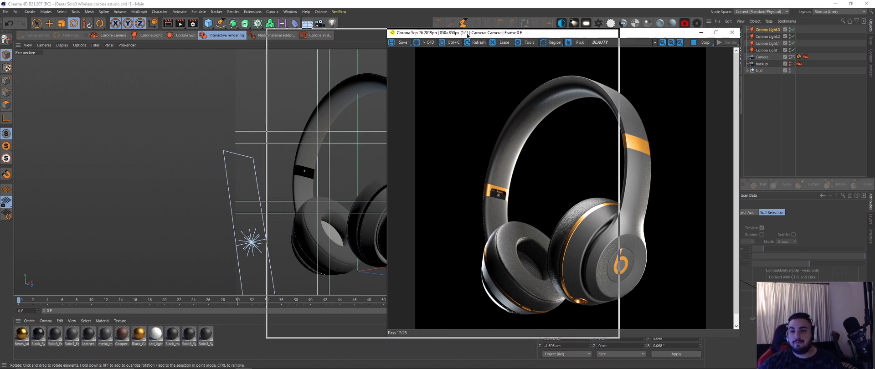
click(806, 57)
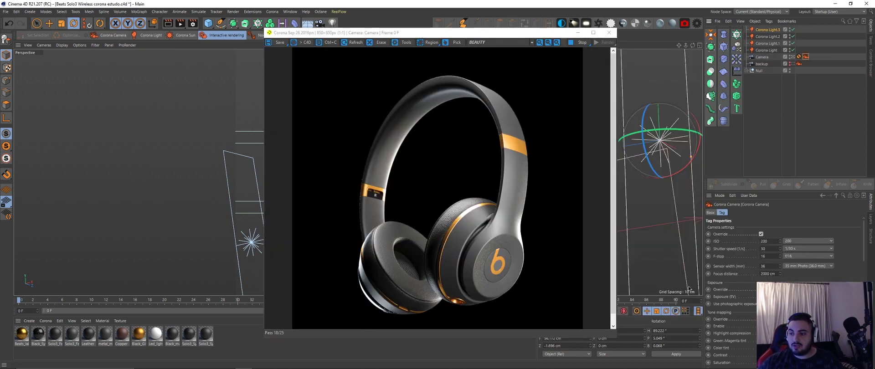
Enable Tone Mapping in the Corona VFB Post tools and set exposure to -0.50
scroll(863, 242, down, 5)
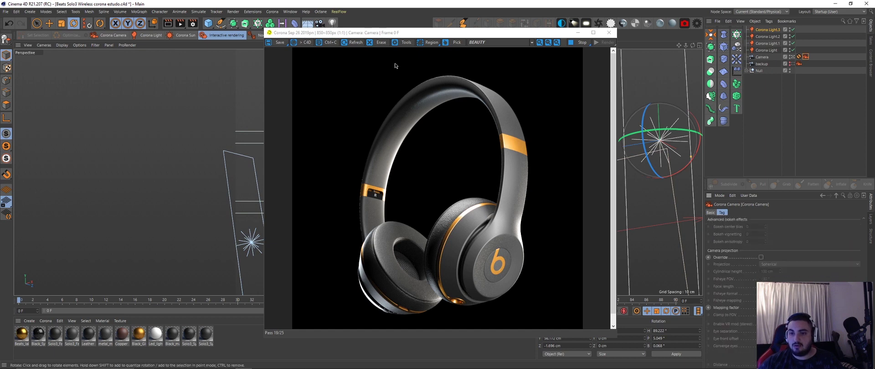
click(406, 42)
click(612, 71)
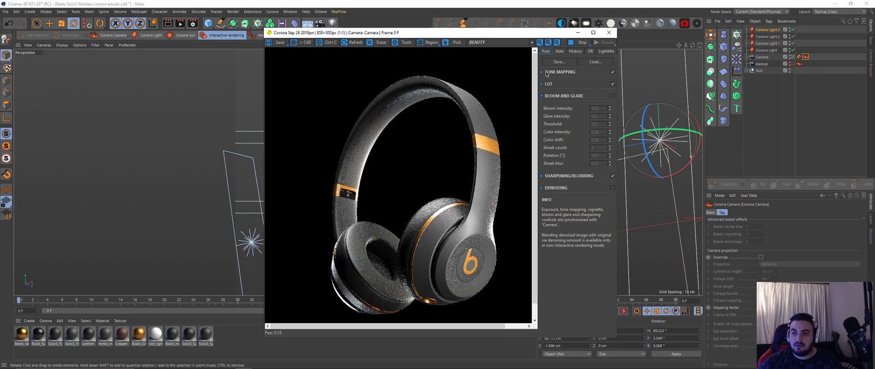
click(541, 73)
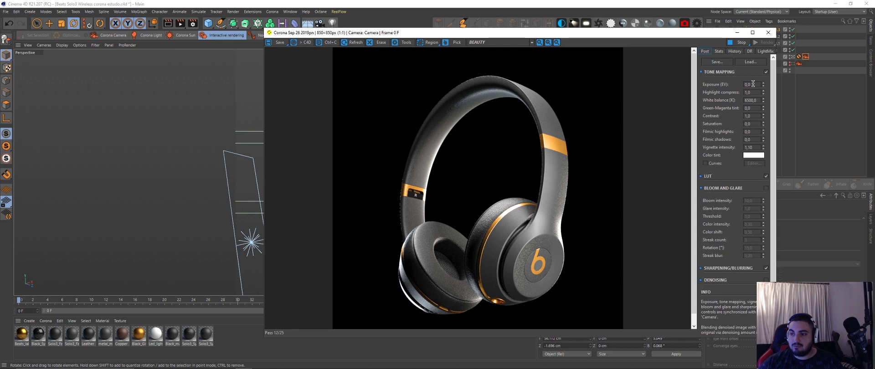
key(BackSpace)
key(BackSpace)
key(BackSpace)
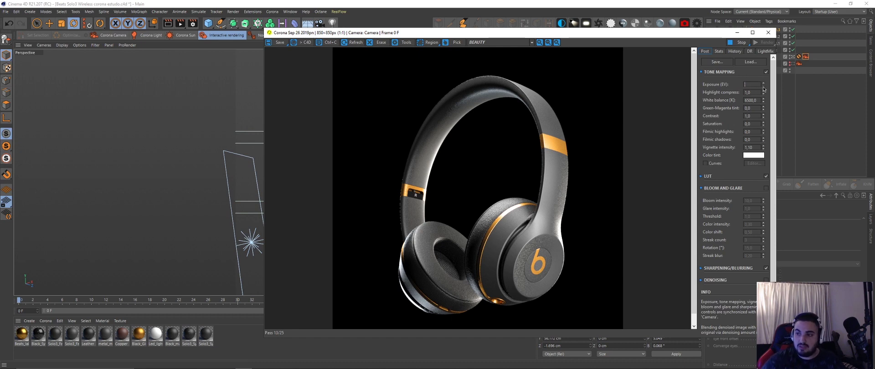
text(-0,50)
key(Return)
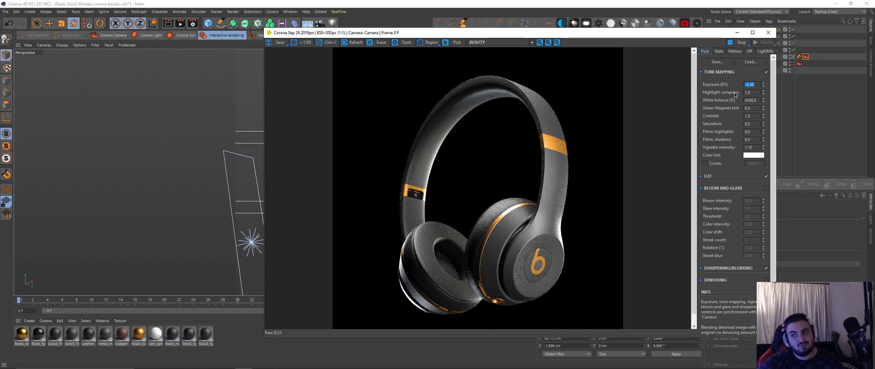
Set tone-mapping contrast to 1.30, change exposure to -0.30, and turn on the LUT
click(752, 92)
click(755, 116)
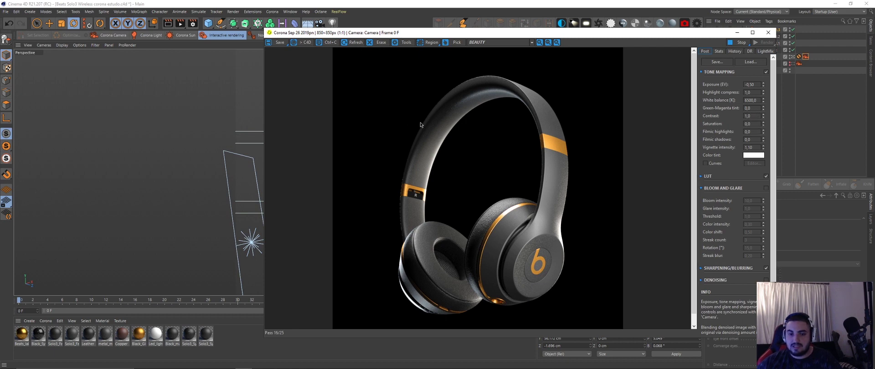
click(143, 172)
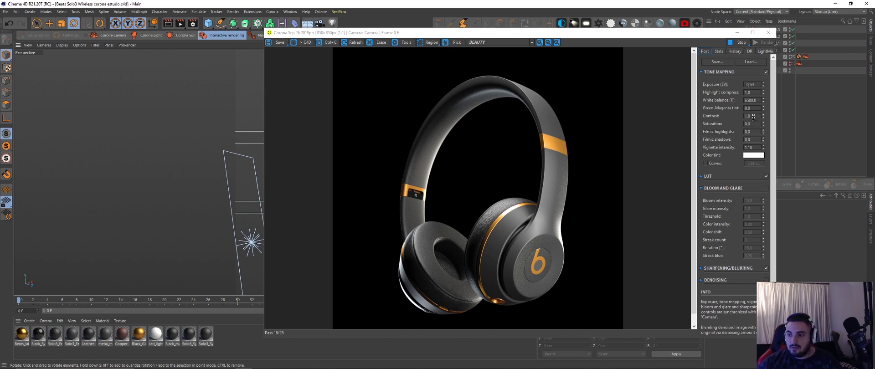
text(1,3)
key(Return)
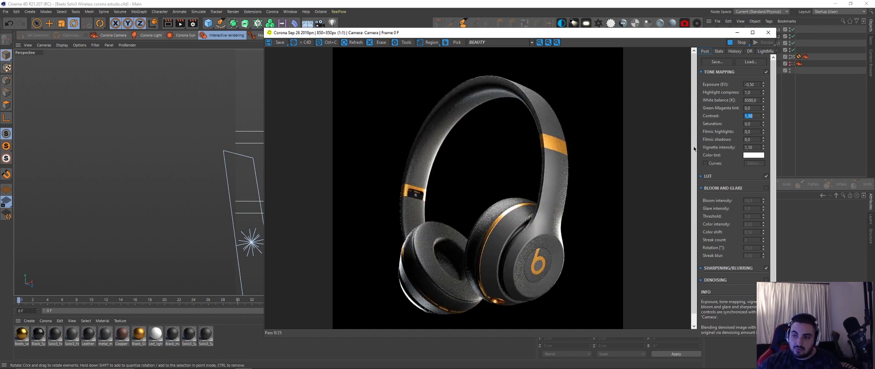
click(757, 84)
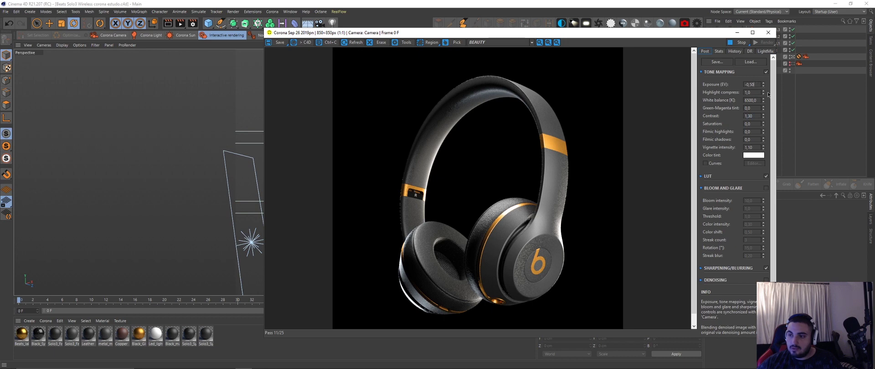
text(-0,230)
key(Return)
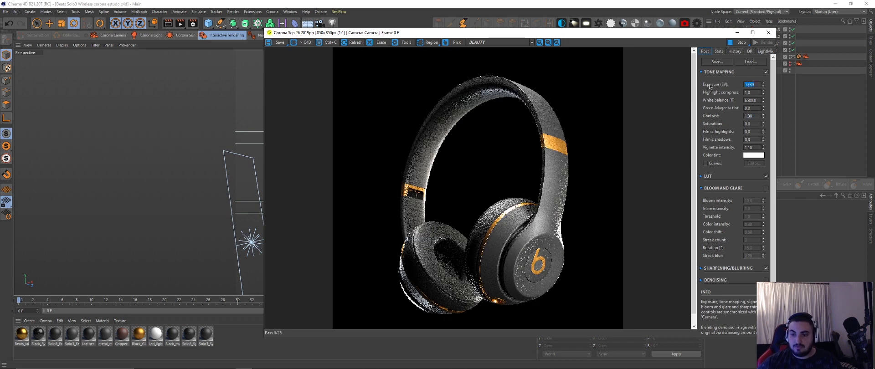
click(704, 179)
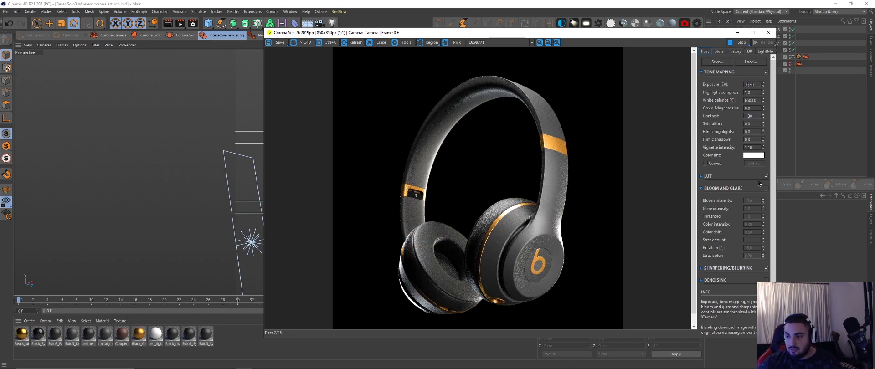
click(766, 178)
Expand the LUT, keep its opacity at 0.850, and enable Bloom and Glare
click(704, 177)
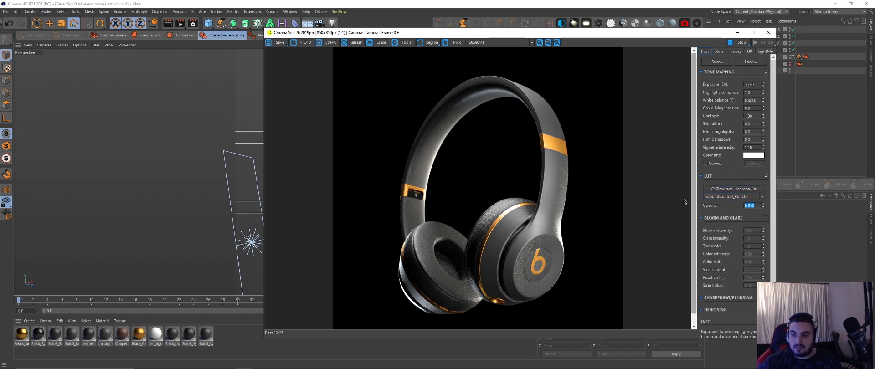
click(708, 212)
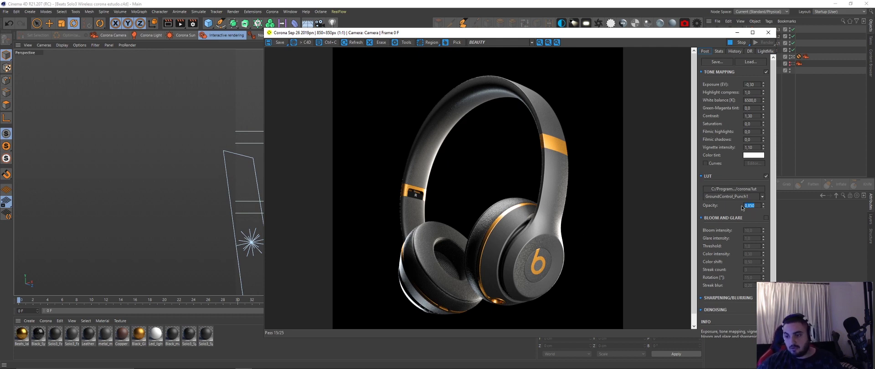
click(766, 218)
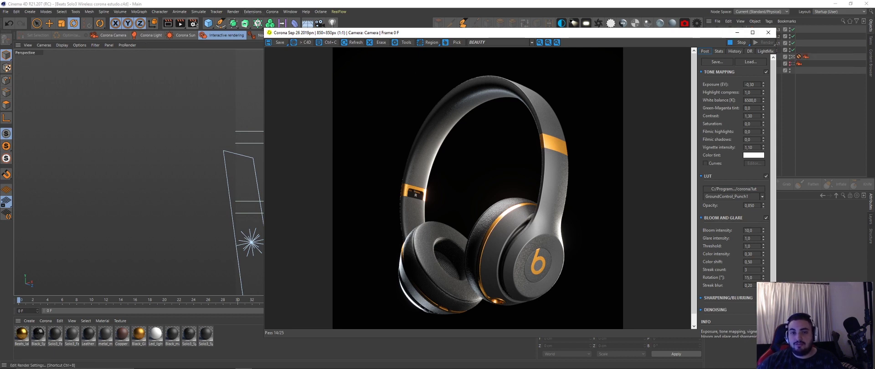
key(ctrl+b)
Enable Alpha Channel saving, close Render Settings, and move the Corona render window up-left
click(221, 44)
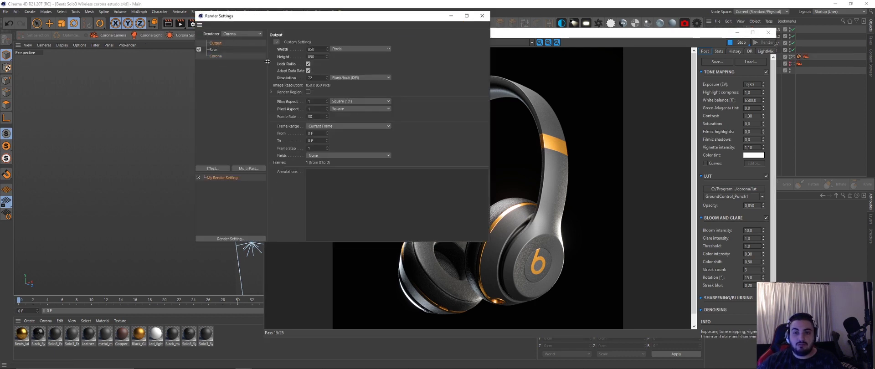
click(215, 51)
click(319, 93)
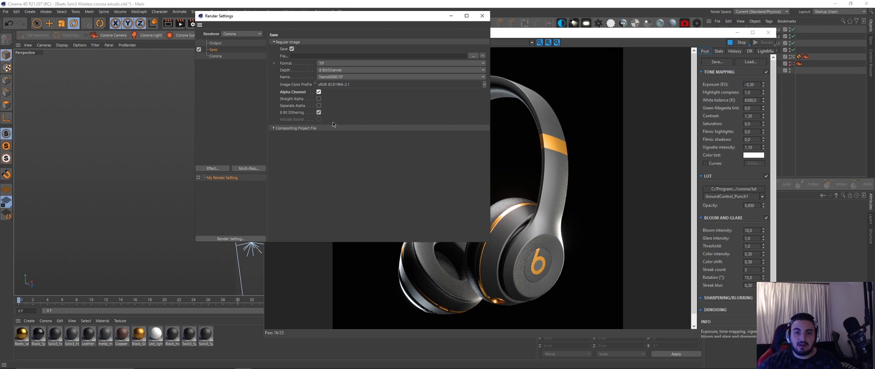
click(227, 45)
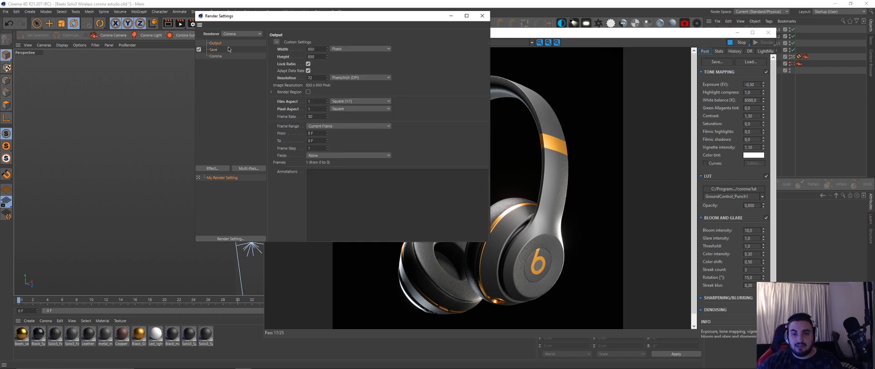
click(483, 16)
drag(522, 36, 378, 28)
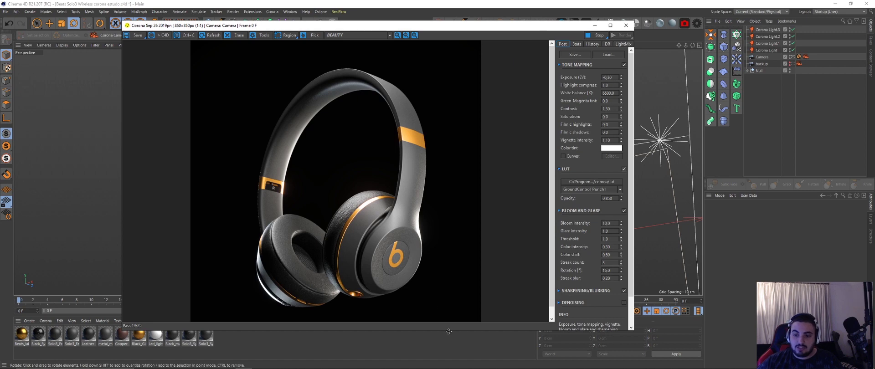
double_click(448, 331)
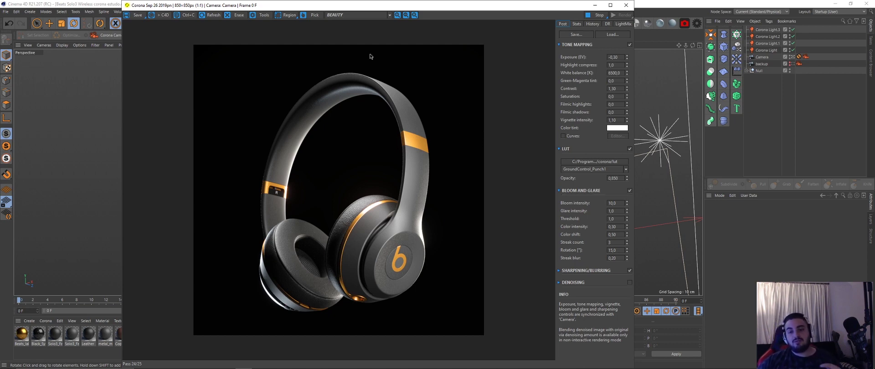
drag(337, 5, 415, 5)
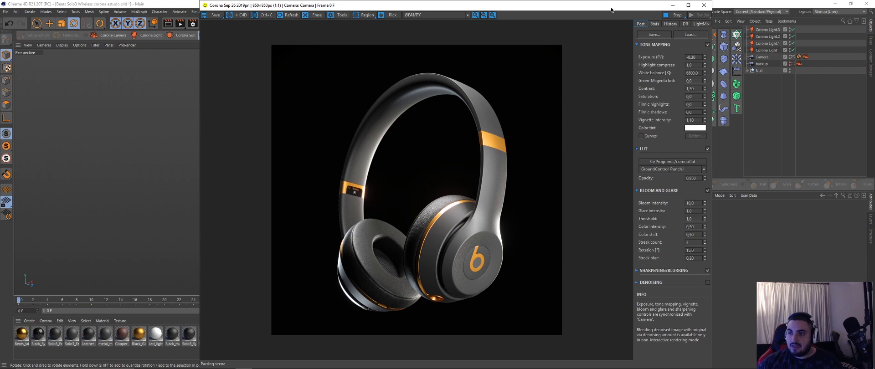
drag(611, 9, 509, 10)
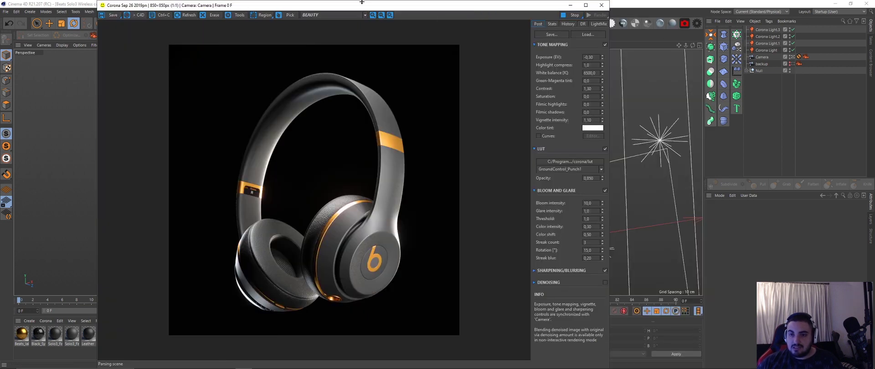
drag(362, 3, 397, 20)
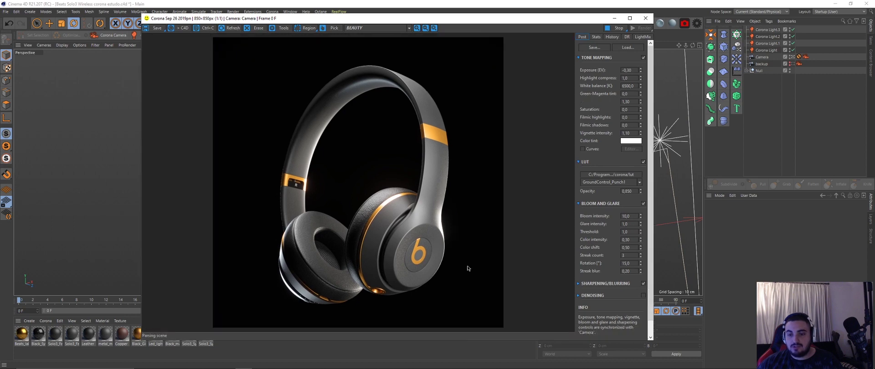
mouse_move(379, 19)
mouse_down()
mouse_move(536, 20)
mouse_move(416, 17)
mouse_up()
click(794, 66)
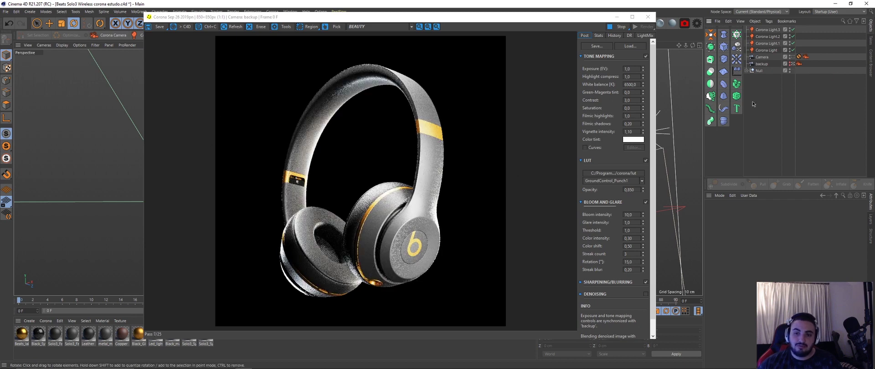
click(792, 56)
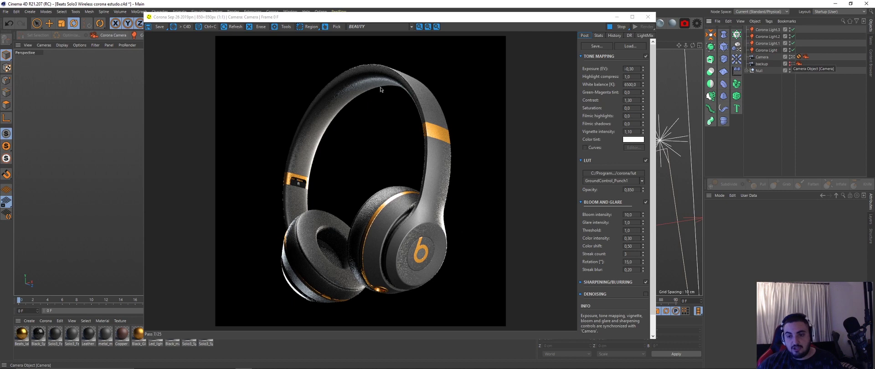
mouse_move(601, 17)
mouse_down()
mouse_move(779, 40)
mouse_move(785, 85)
mouse_up()
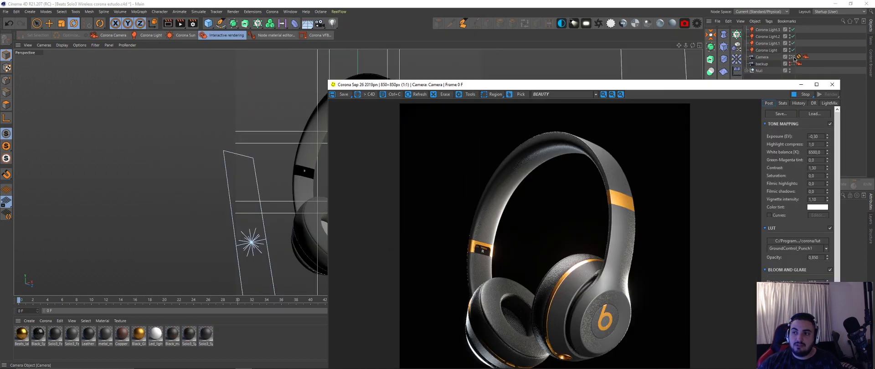
click(795, 59)
drag(499, 84, 566, 74)
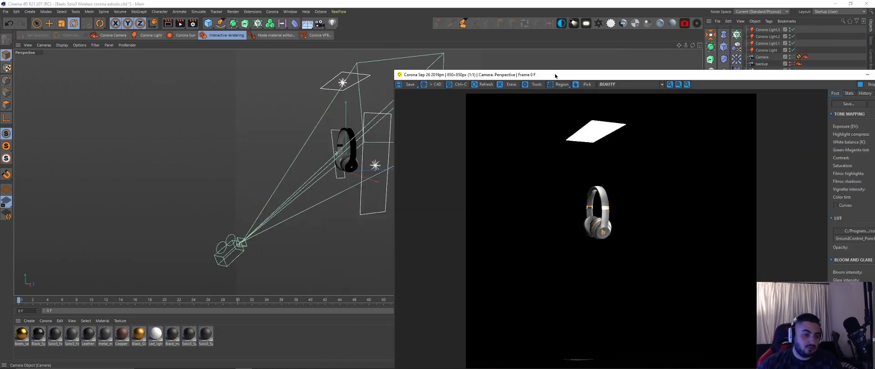
mouse_move(437, 187)
alt+mouse_down()
mouse_move(335, 171)
mouse_move(263, 184)
alt+mouse_up()
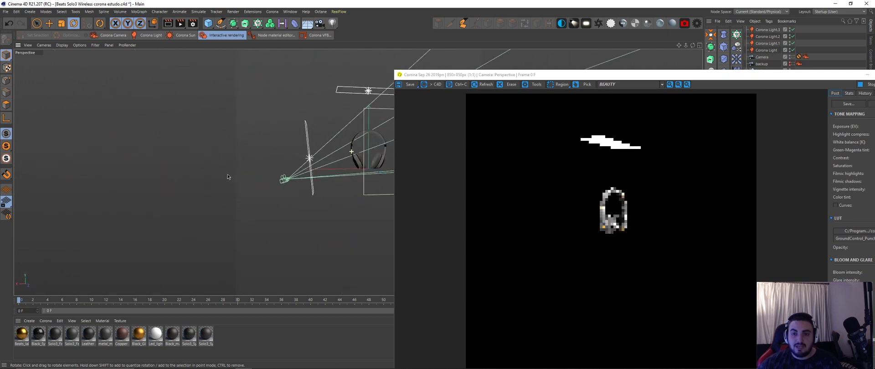
alt+drag(273, 178, 337, 164)
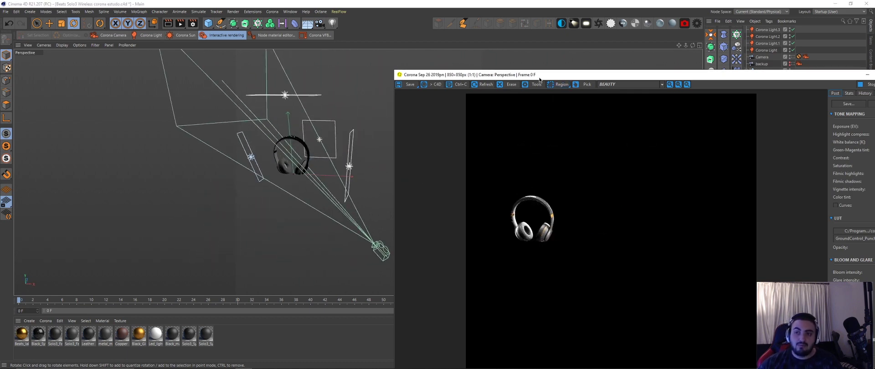
drag(501, 74, 373, 38)
click(789, 64)
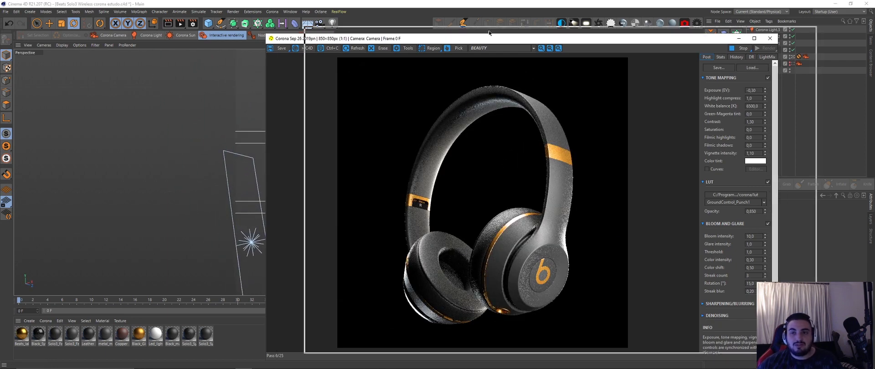
Reposition the Corona render window to uncover the viewport and object list
drag(448, 40, 487, 32)
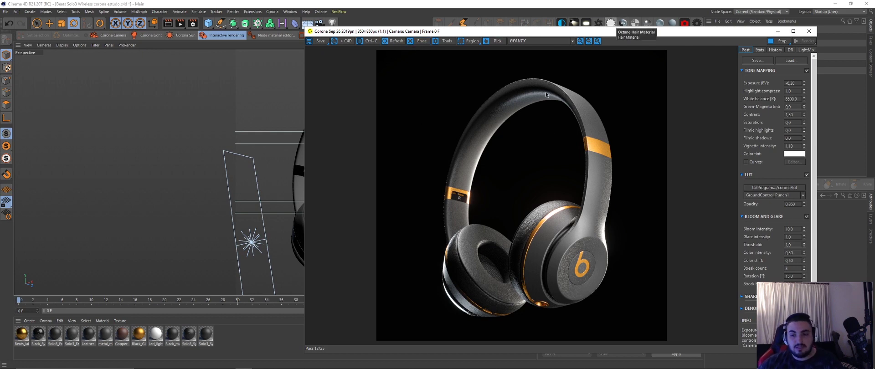
drag(388, 31, 440, 37)
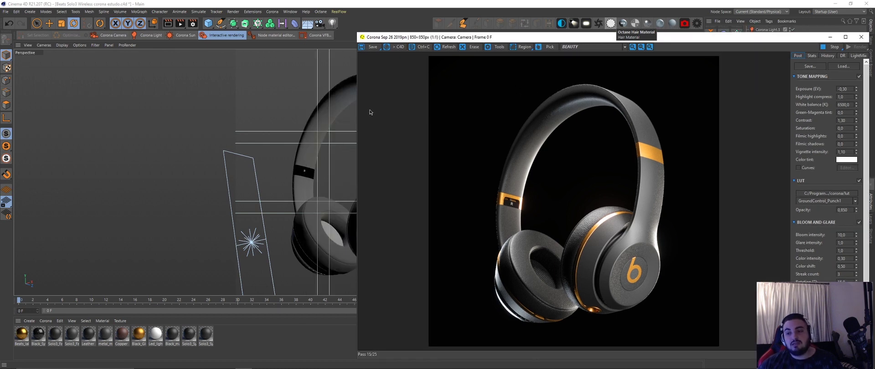
drag(497, 37, 303, 23)
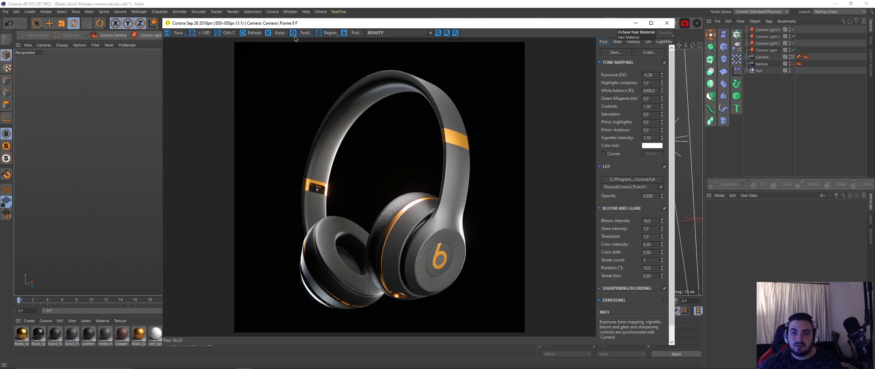
drag(224, 28, 226, 55)
Open Render Settings to Corona's Frame buffer settings page
click(191, 23)
click(213, 58)
click(454, 43)
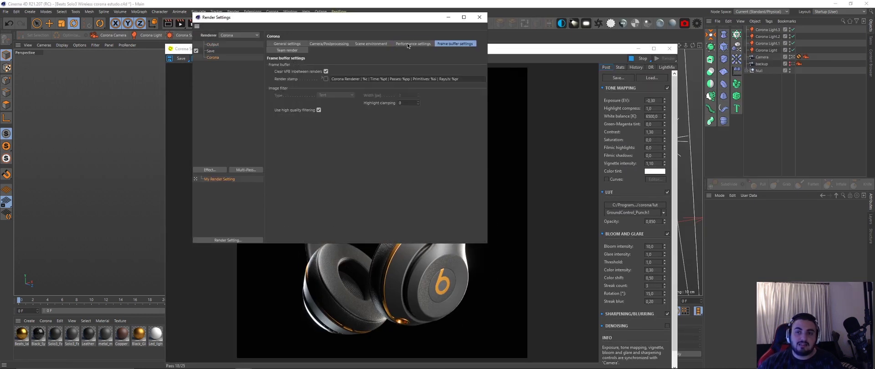
Set Corona's Performance Max passes to 95 and close Render Settings
click(408, 44)
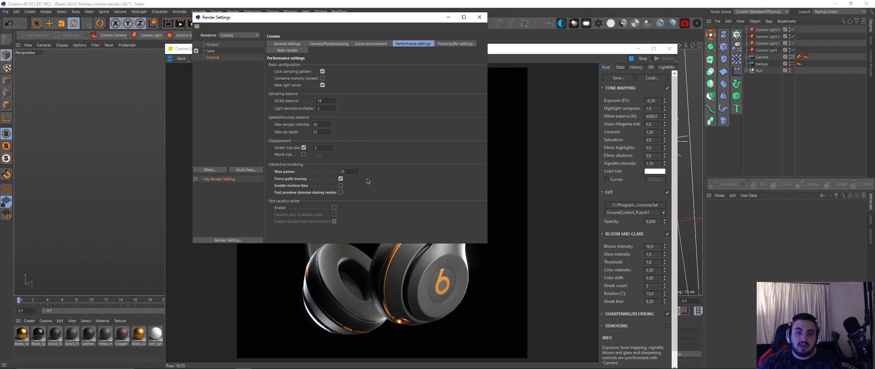
text(95)
key(Return)
click(480, 17)
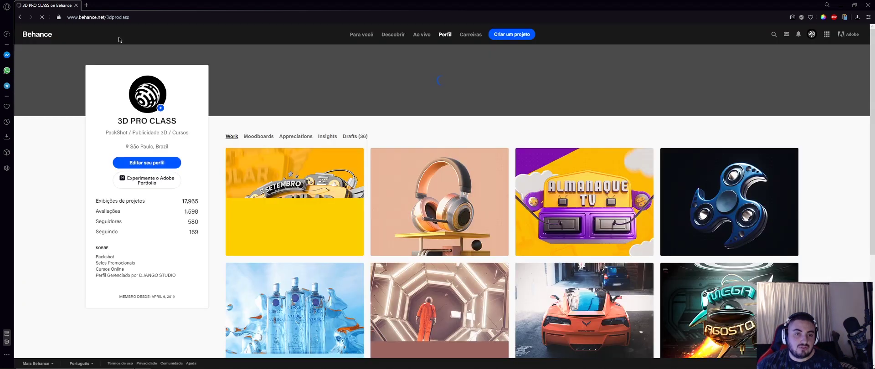
Preview the Setembro Espetacular project on the Behance profile, then close it
scroll(412, 145, down, 2)
click(386, 89)
click(347, 150)
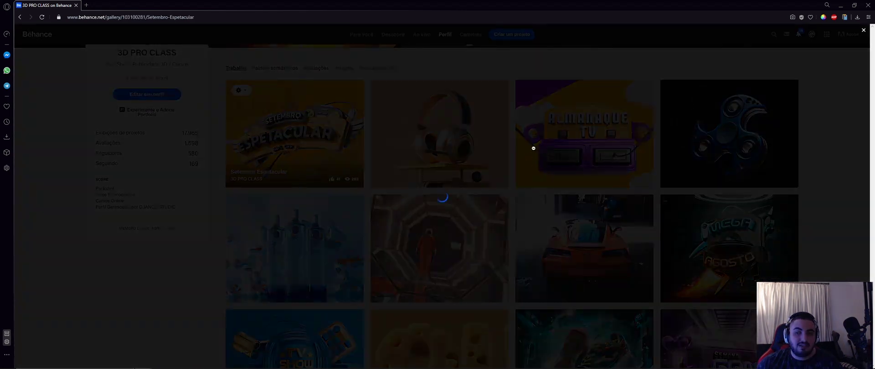
scroll(480, 158, down, 1)
key(Escape)
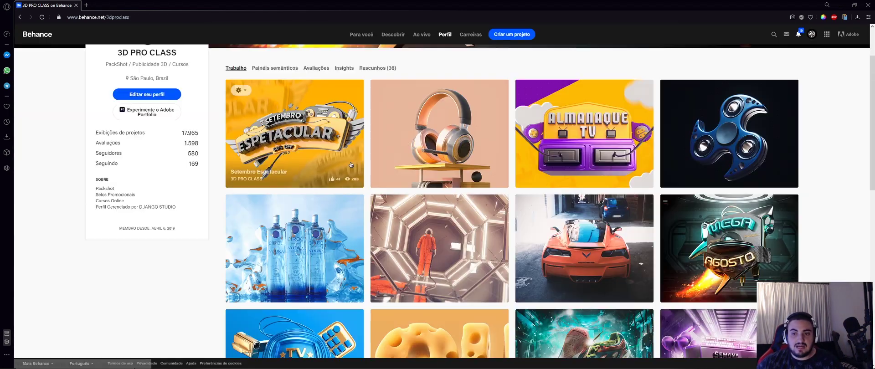
Scroll down to preview the NEON project, close it, and return to Cinema 4D
scroll(315, 185, down, 3)
scroll(429, 193, down, 2)
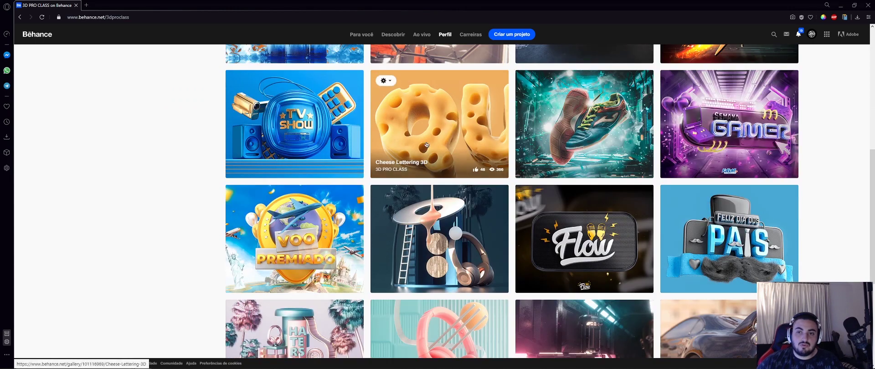
scroll(503, 100, down, 3)
scroll(524, 136, down, 2)
scroll(524, 137, down, 2)
scroll(319, 114, down, 2)
click(314, 137)
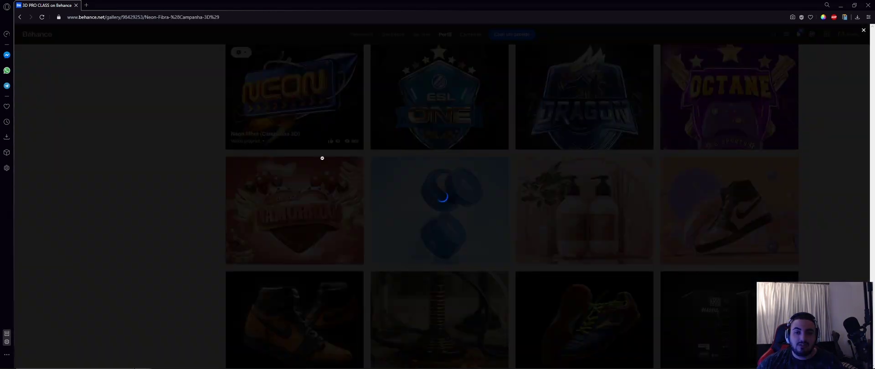
scroll(492, 196, down, 2)
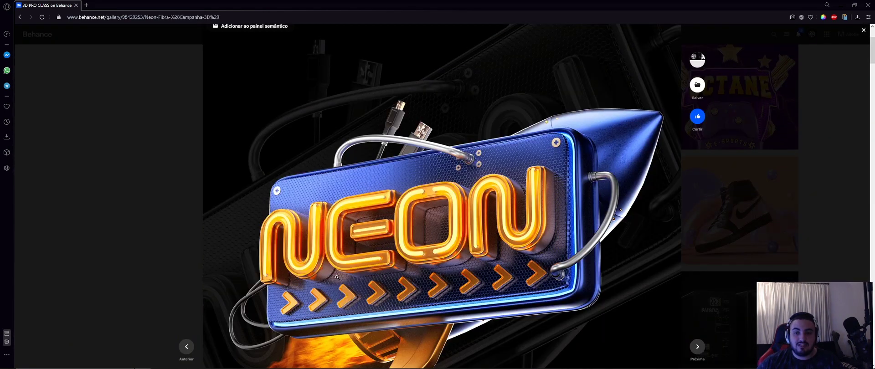
scroll(410, 164, down, 2)
click(137, 148)
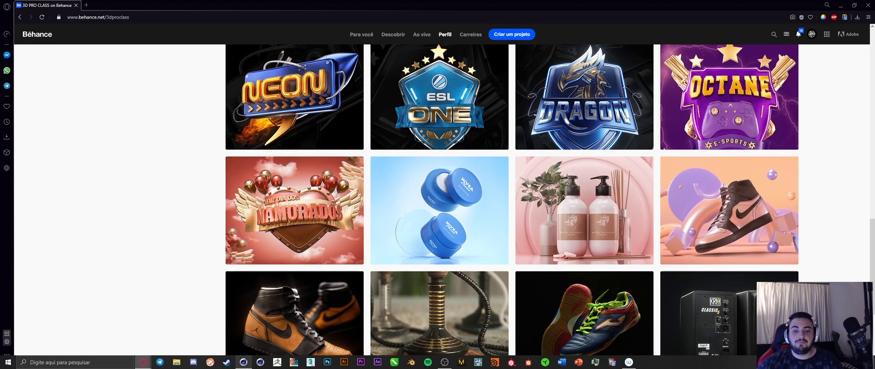
click(244, 362)
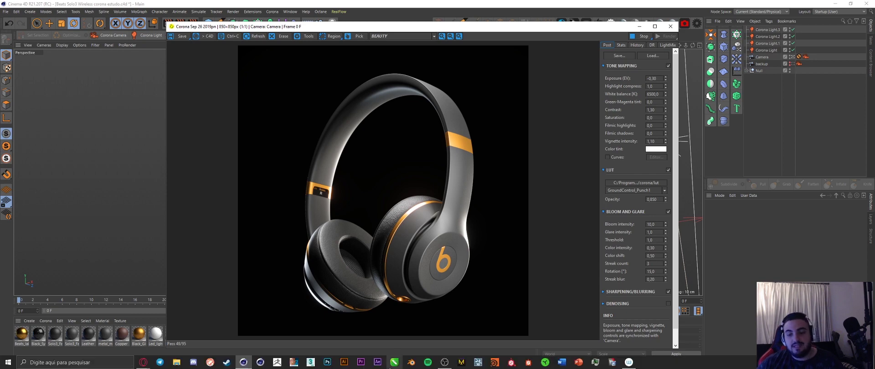
click(132, 166)
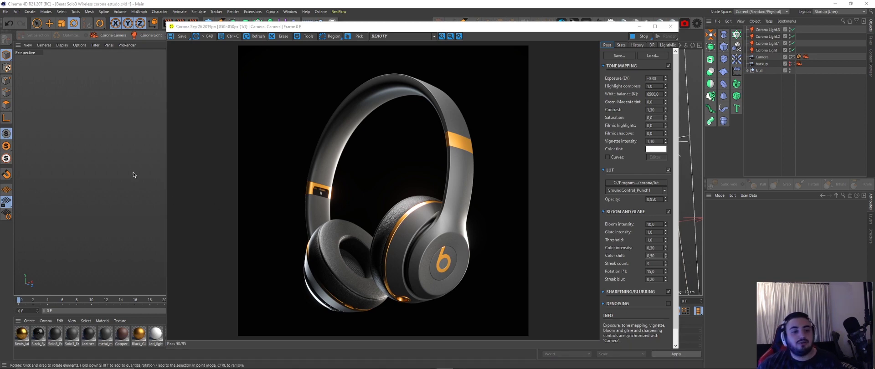